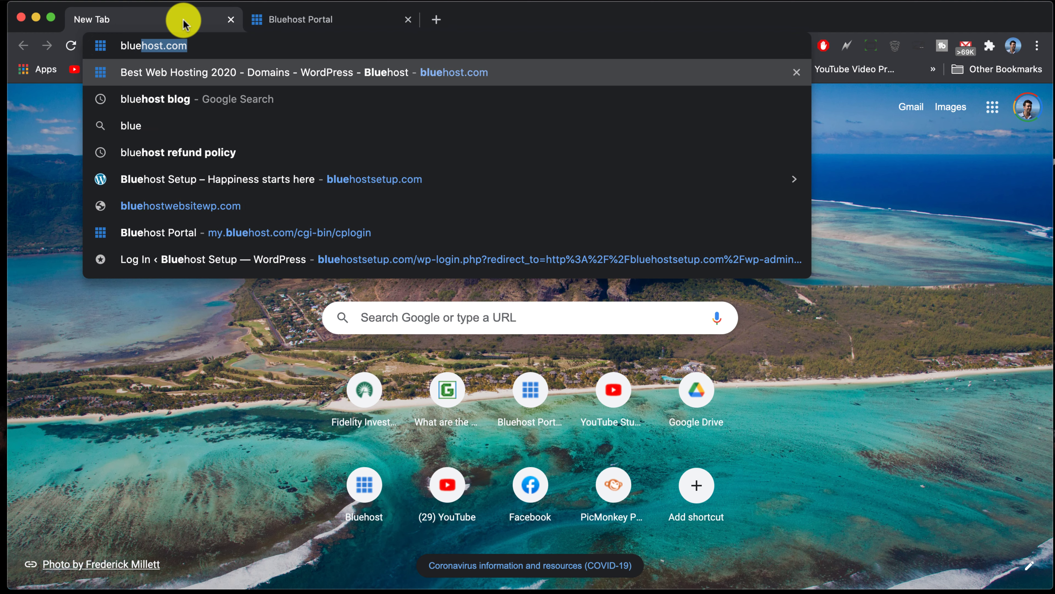
Step: Open bluehost.com and look over the homepage's hosting offer and starting price
key(Return)
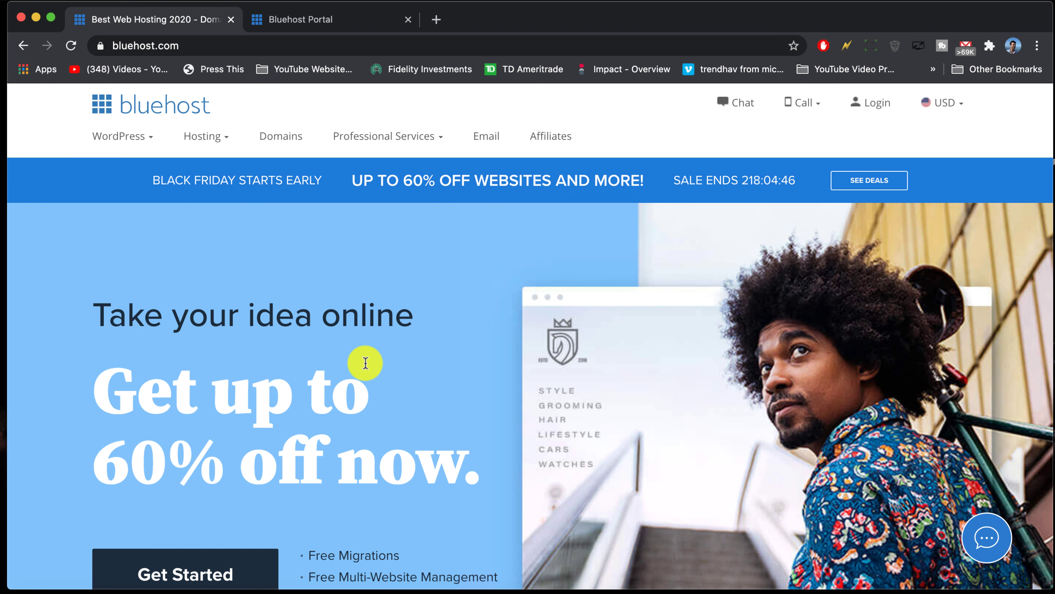
scroll(364, 362, down, 5)
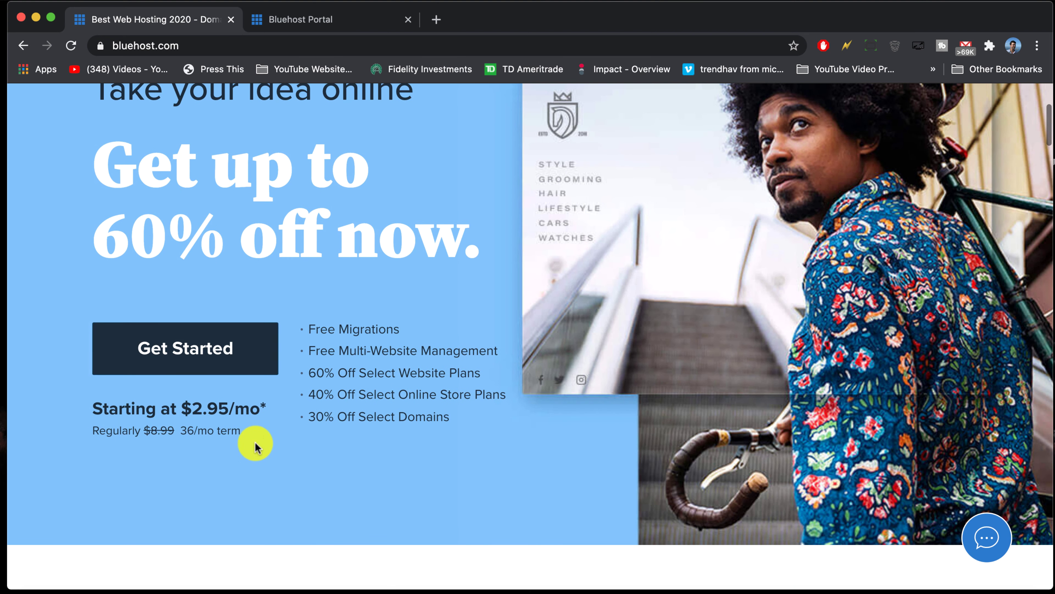
scroll(260, 409, up, 5)
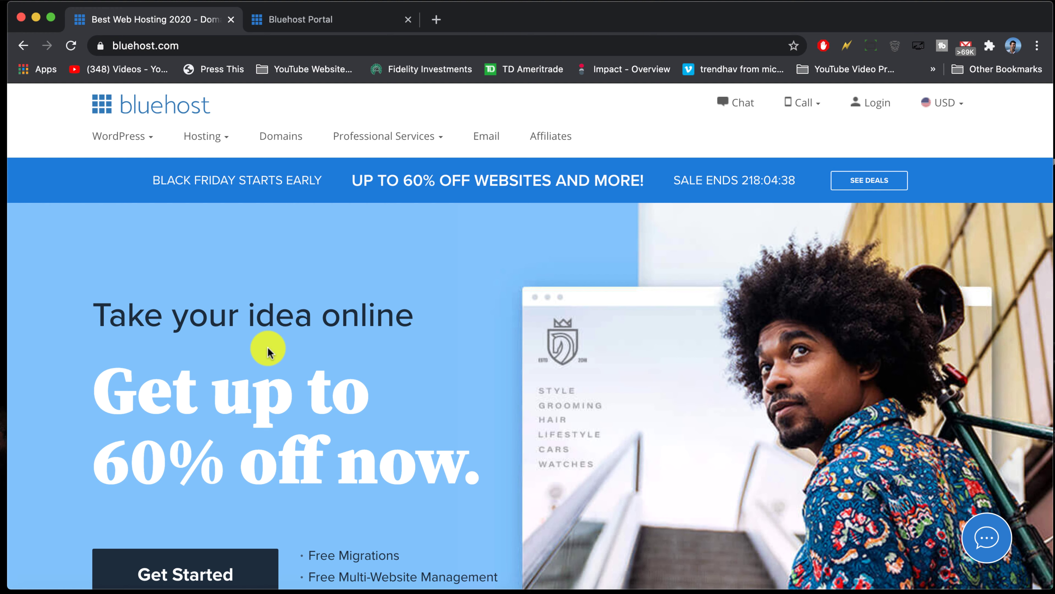
scroll(302, 415, down, 3)
scroll(302, 415, up, 3)
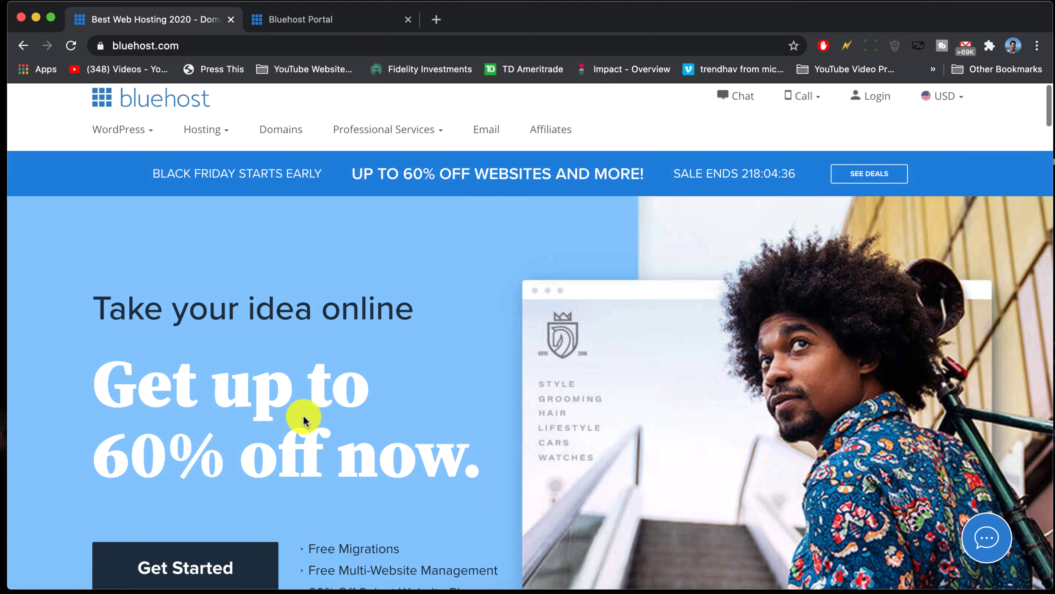
Step: Go to the exclusive Bluehost offer page at dearblogger.org/bluehost
click(263, 41)
text(dearblogger.org)
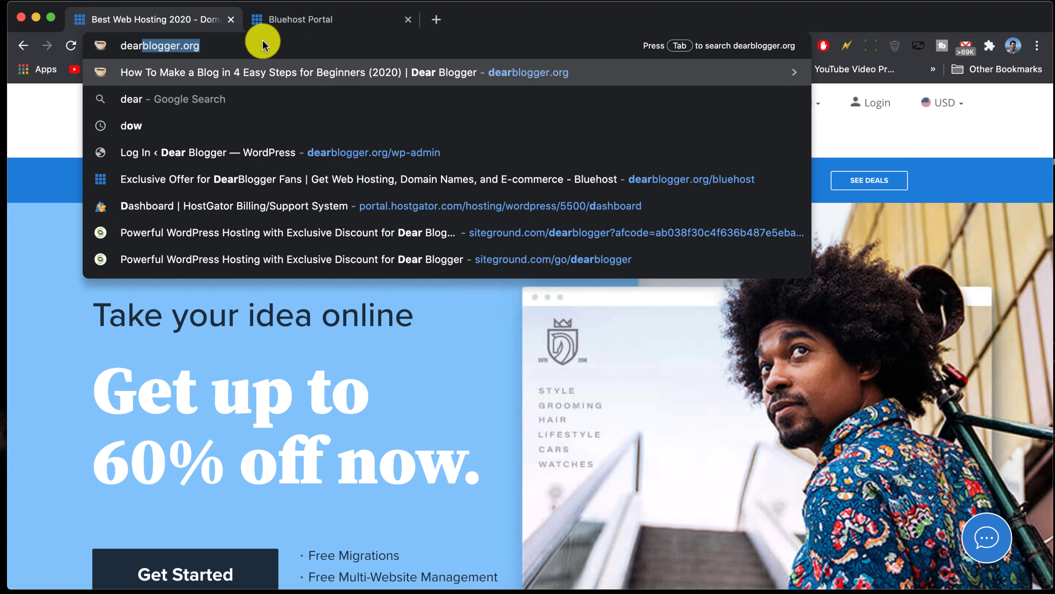
text(/bluehost)
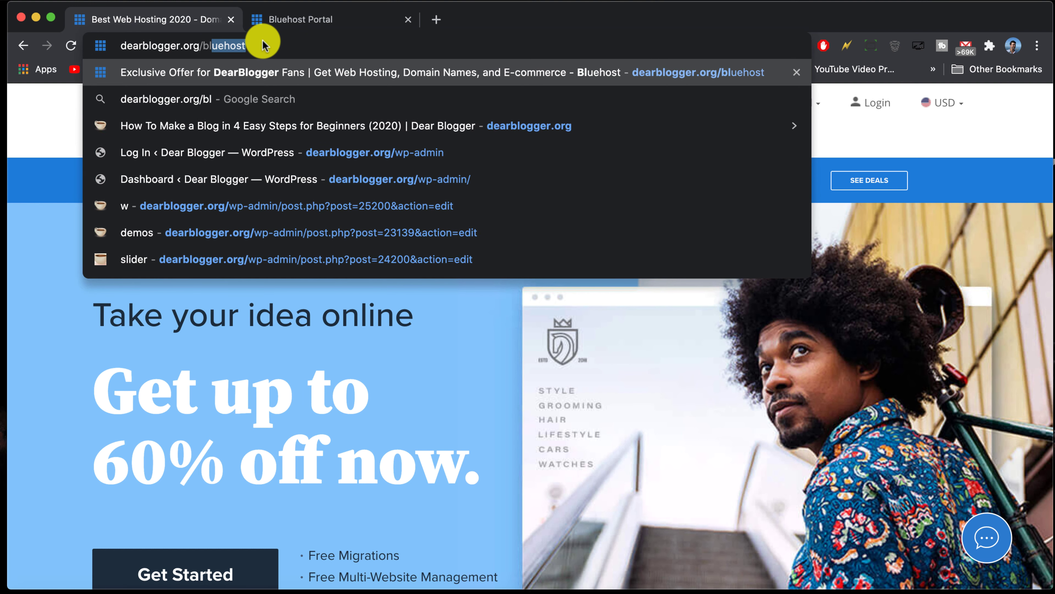
key(Return)
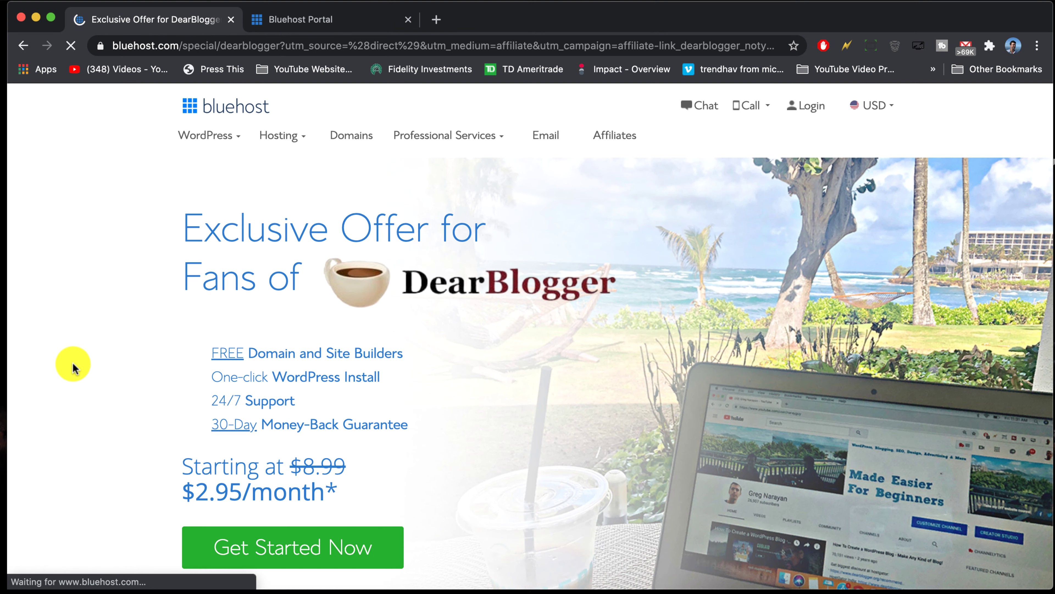
Step: Highlight the monthly starting price in the exclusive offer and start the hosting sign-up
drag(195, 491, 342, 493)
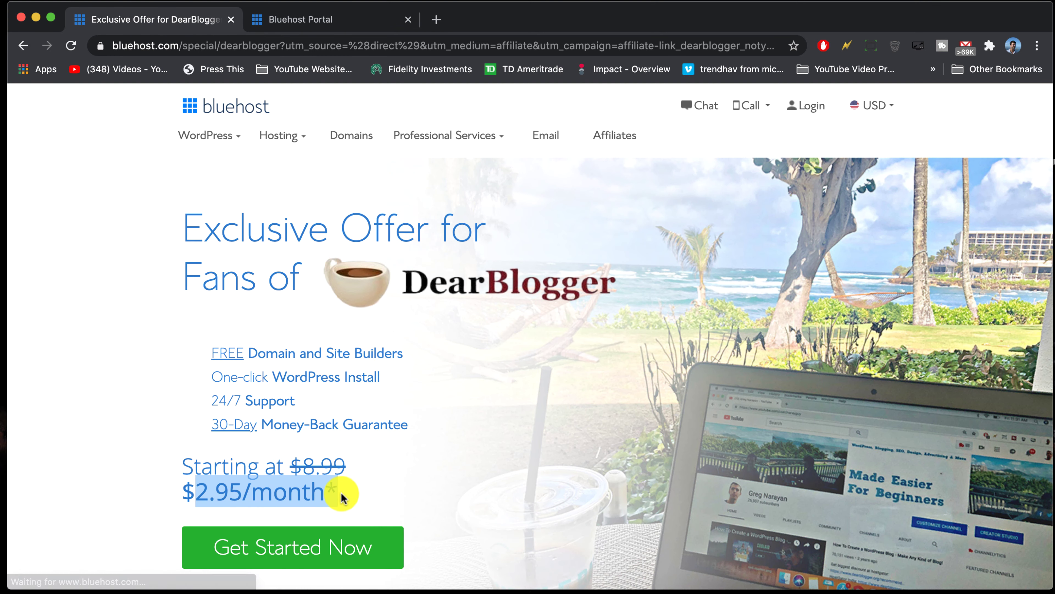
click(342, 495)
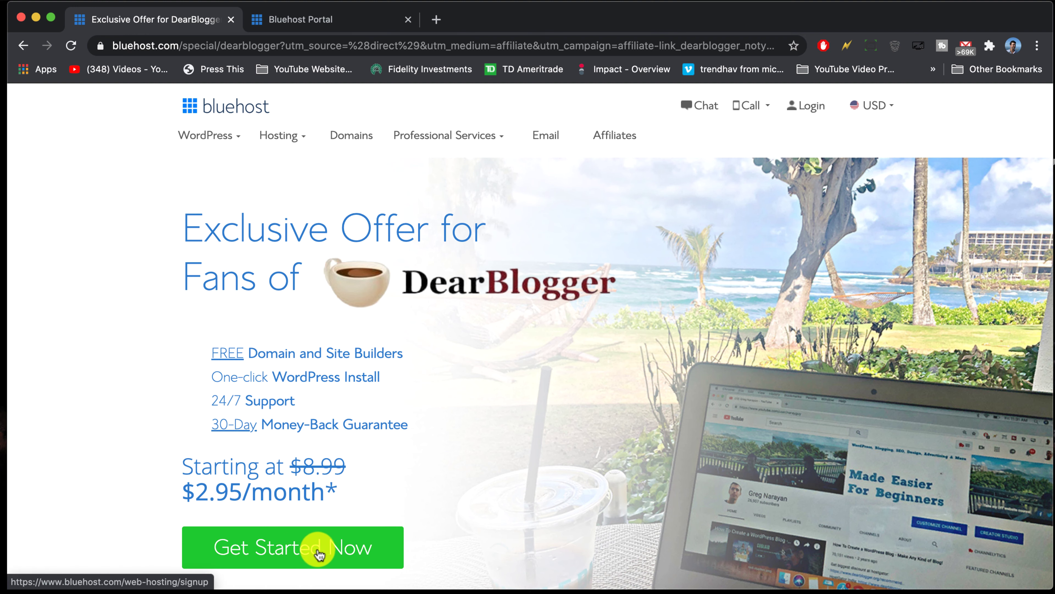
click(383, 553)
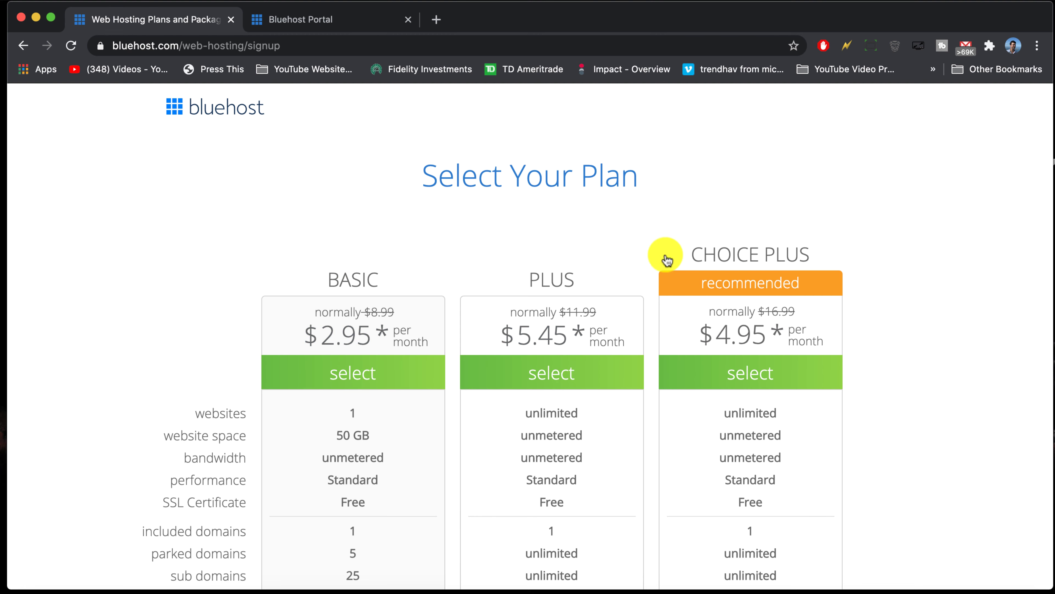
Step: Compare the features of the hosting plans and select the Basic plan
scroll(679, 236, down, 3)
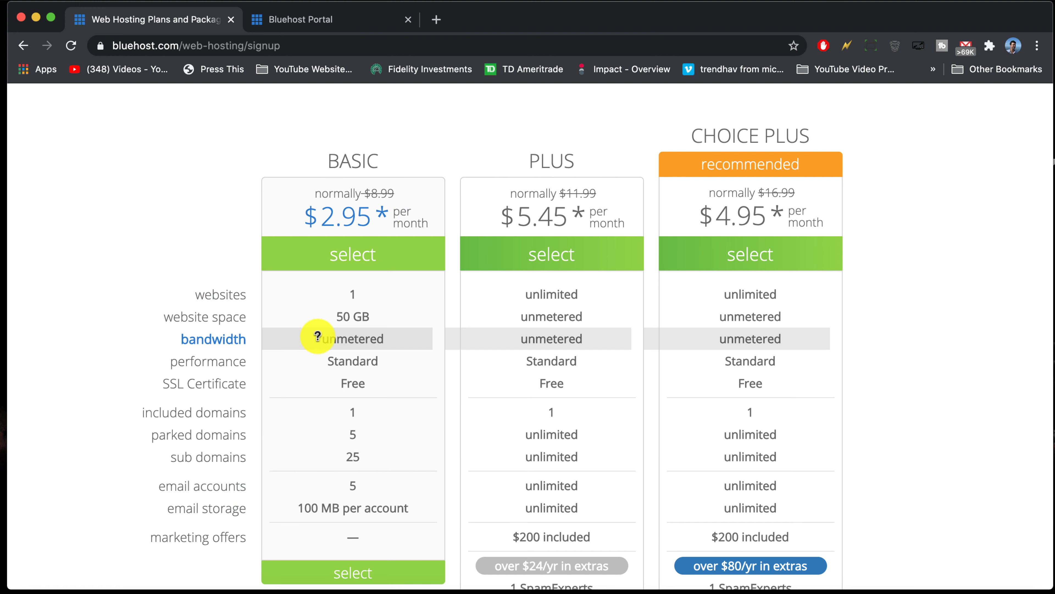
scroll(349, 407, down, 1)
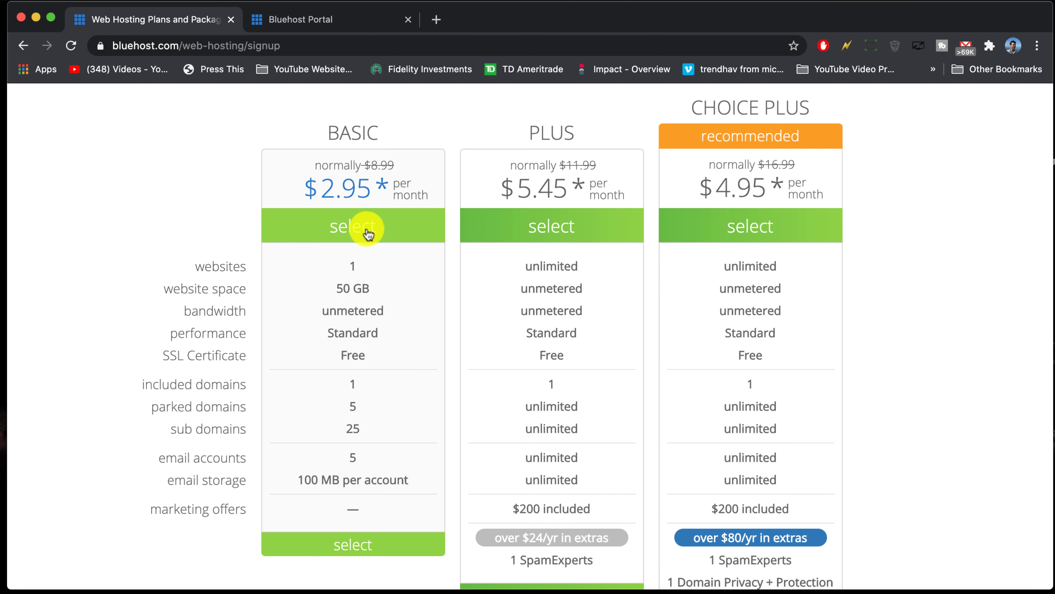
click(355, 229)
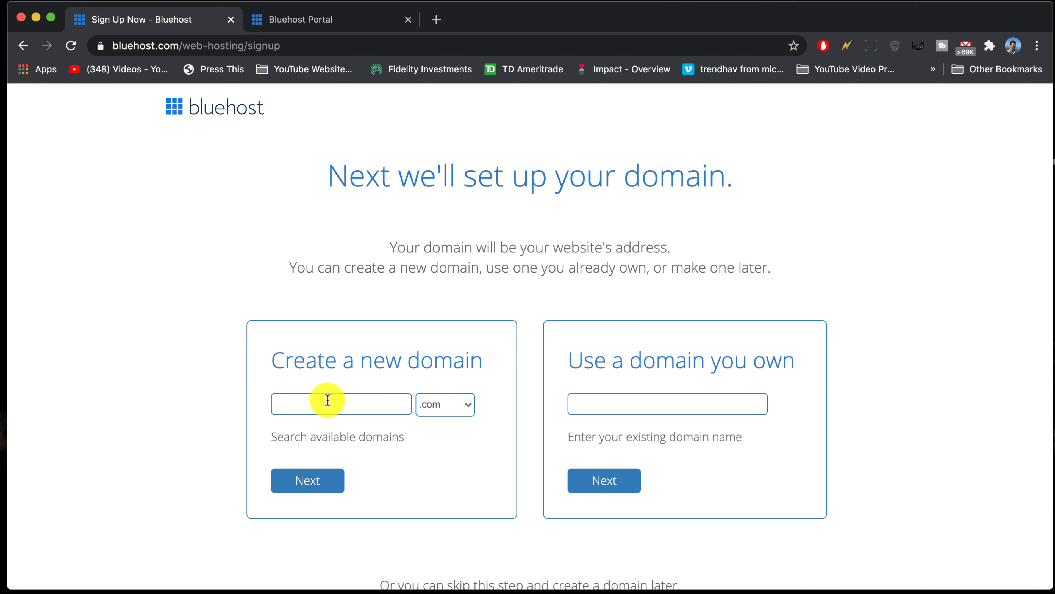
Step: Request the new domain howtogetstartedonbluehost with the .com extension and continue to account creation
text(howtogetstart)
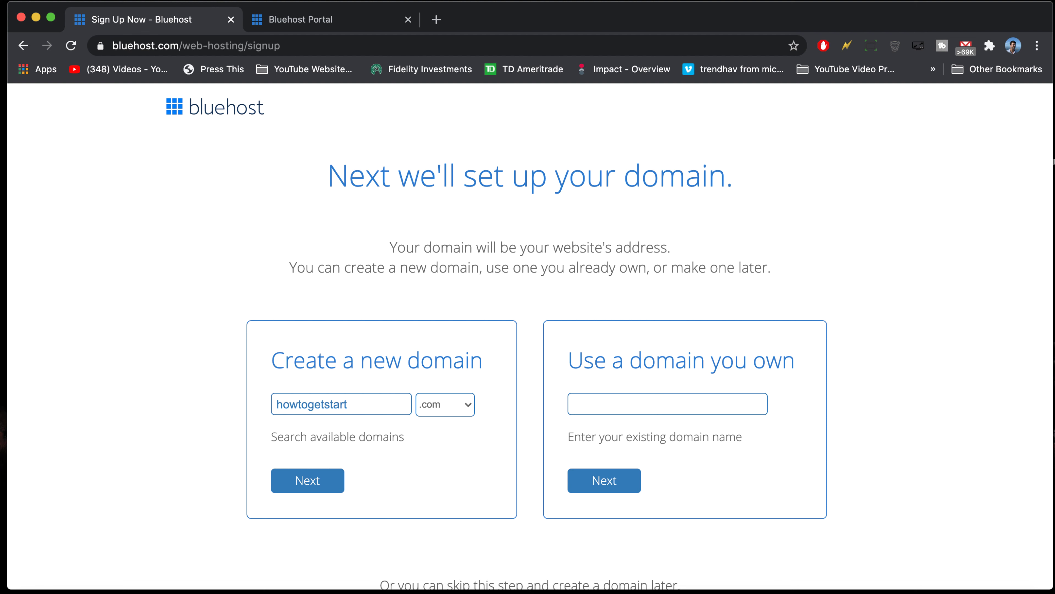
text(edonbluehost)
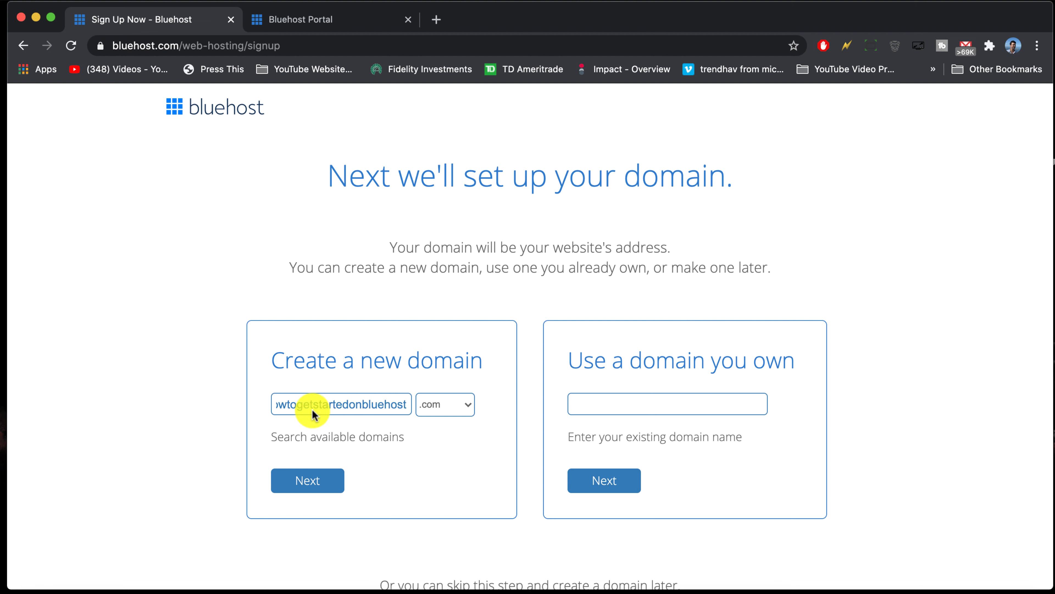
click(444, 406)
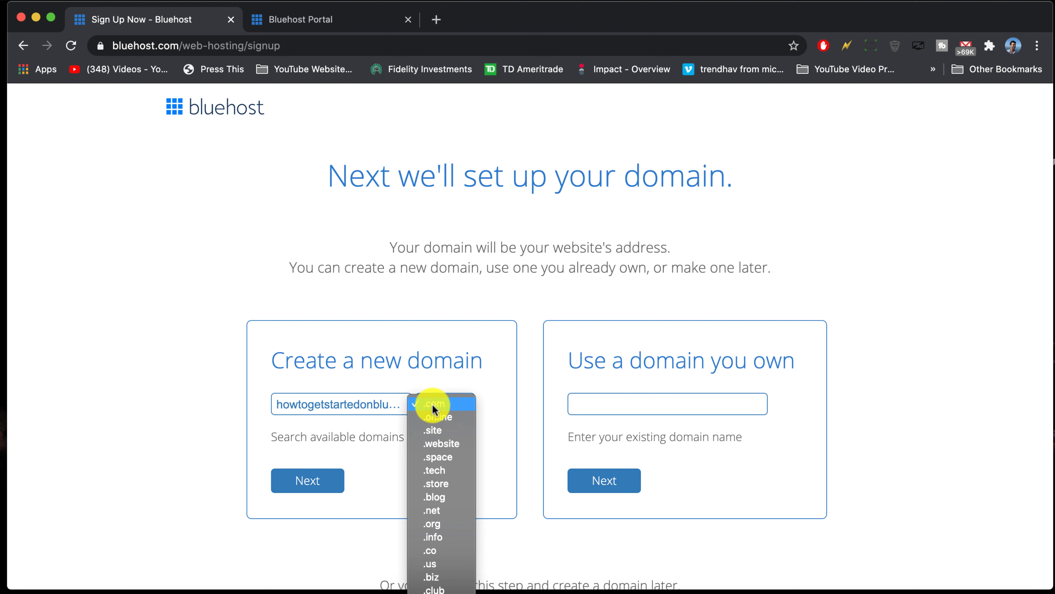
click(441, 405)
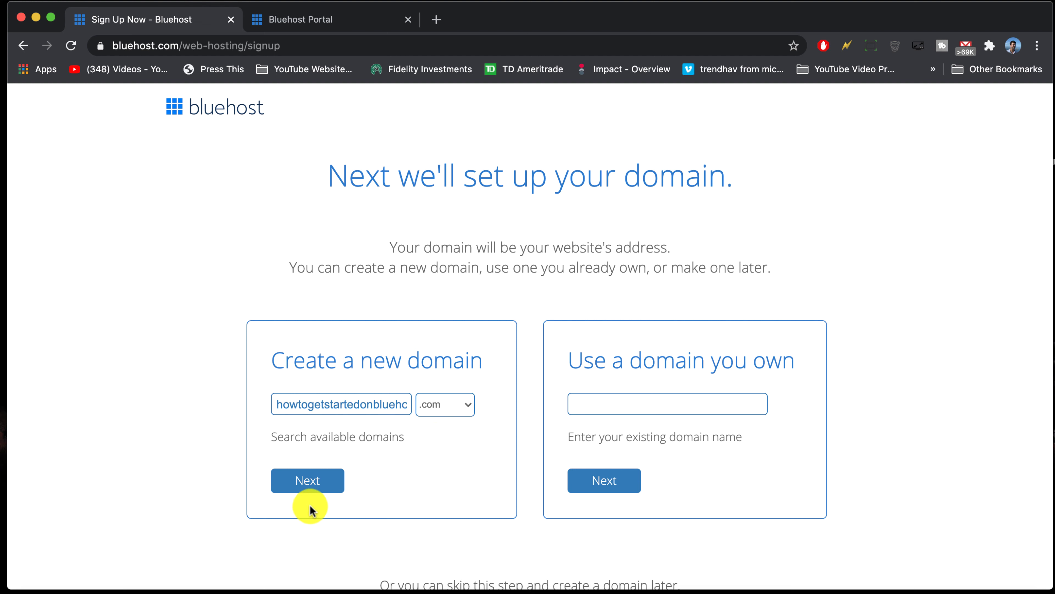
click(305, 480)
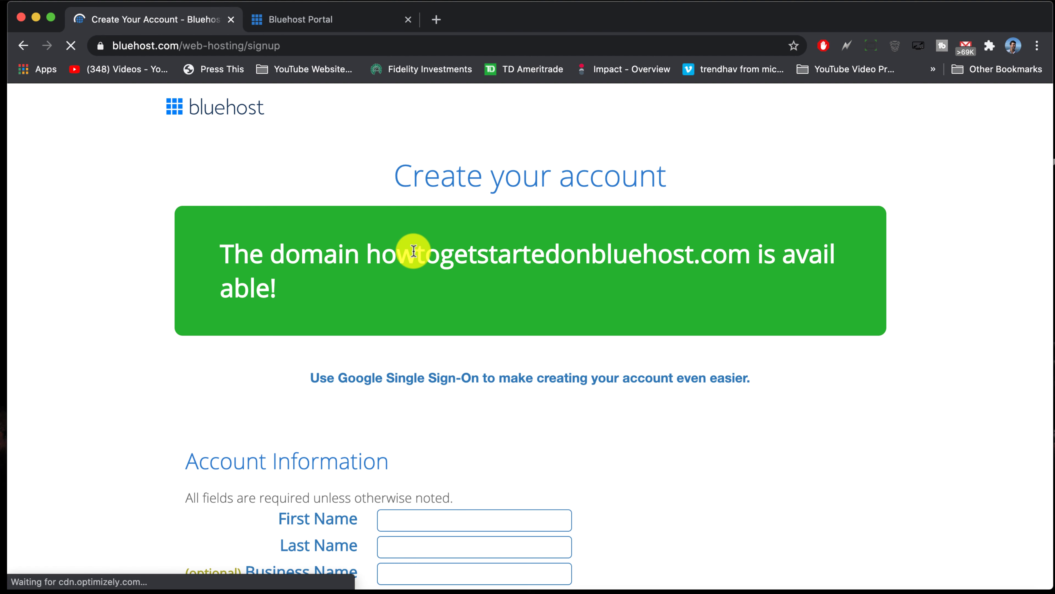
Step: Sign in with Google Single Sign-On to fill in the account holder's name and e-mail address
click(458, 419)
scroll(455, 412, down, 6)
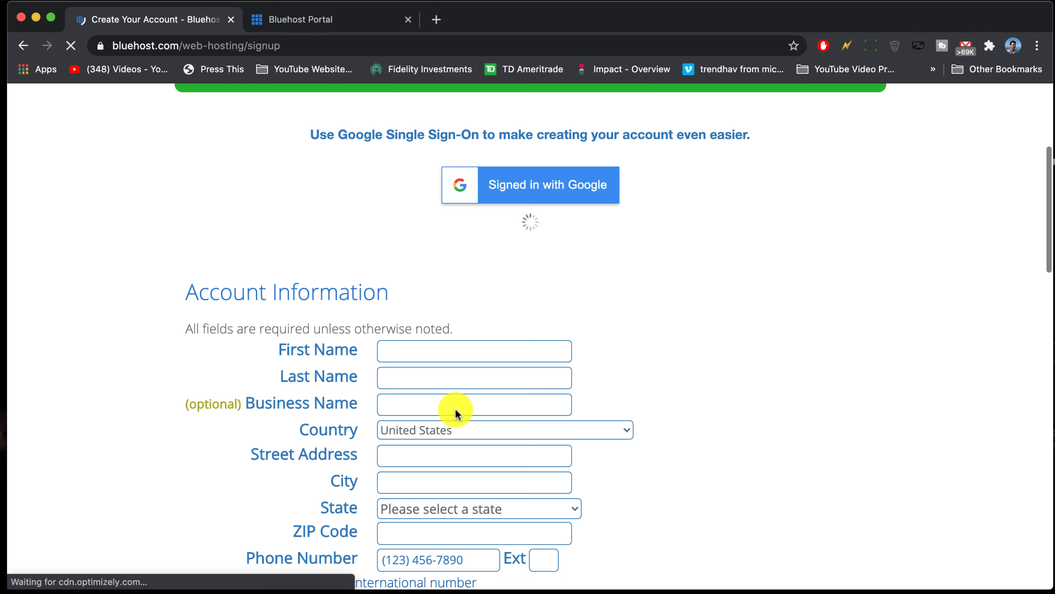
scroll(399, 286, down, 2)
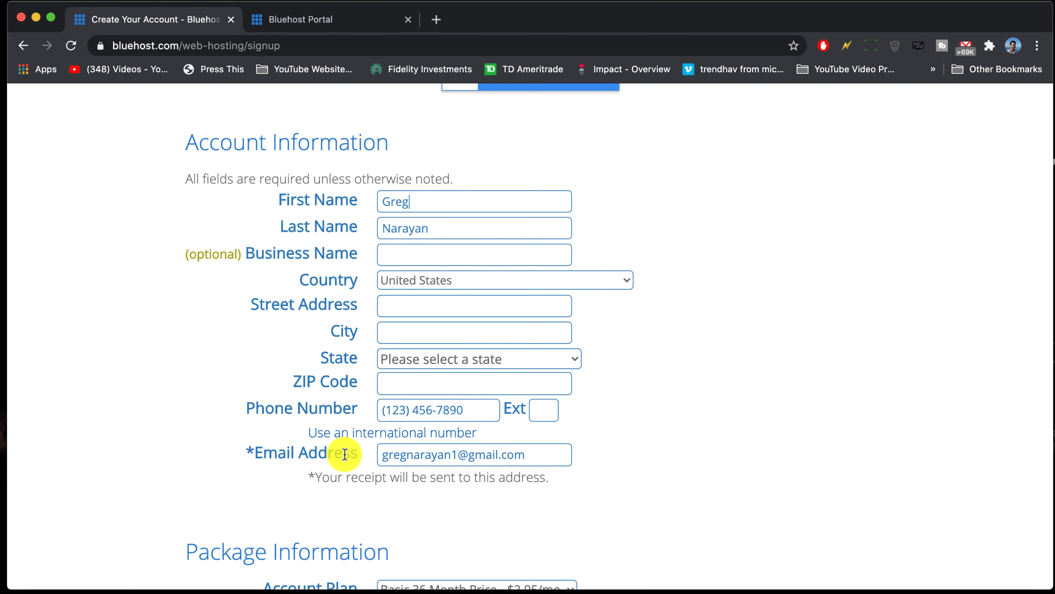
Step: Set the account plan in the package information to Basic 12 Month Price - $4.95/mo
scroll(434, 274, down, 5)
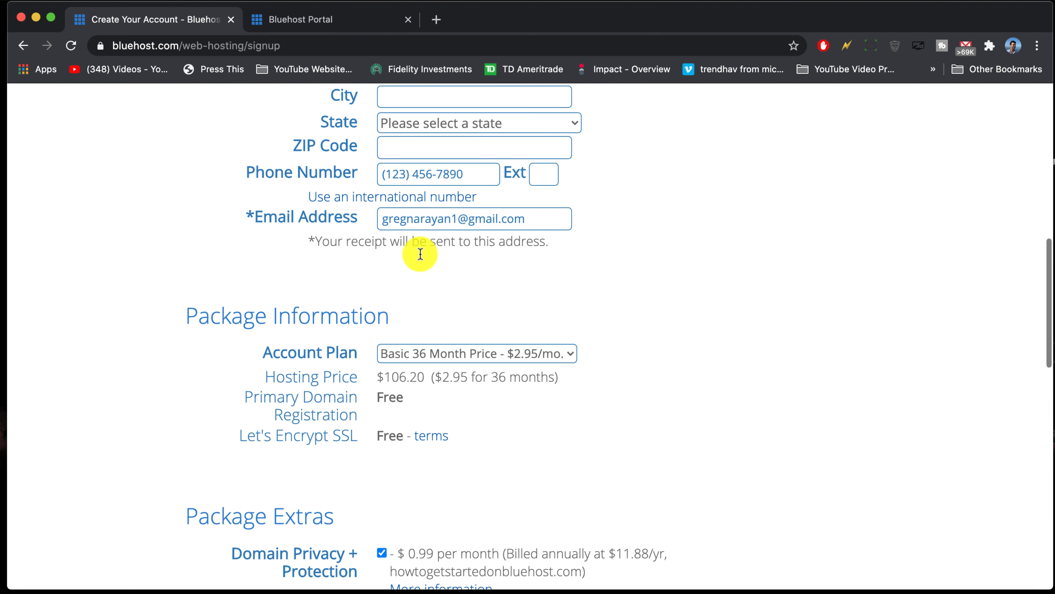
scroll(436, 306, down, 2)
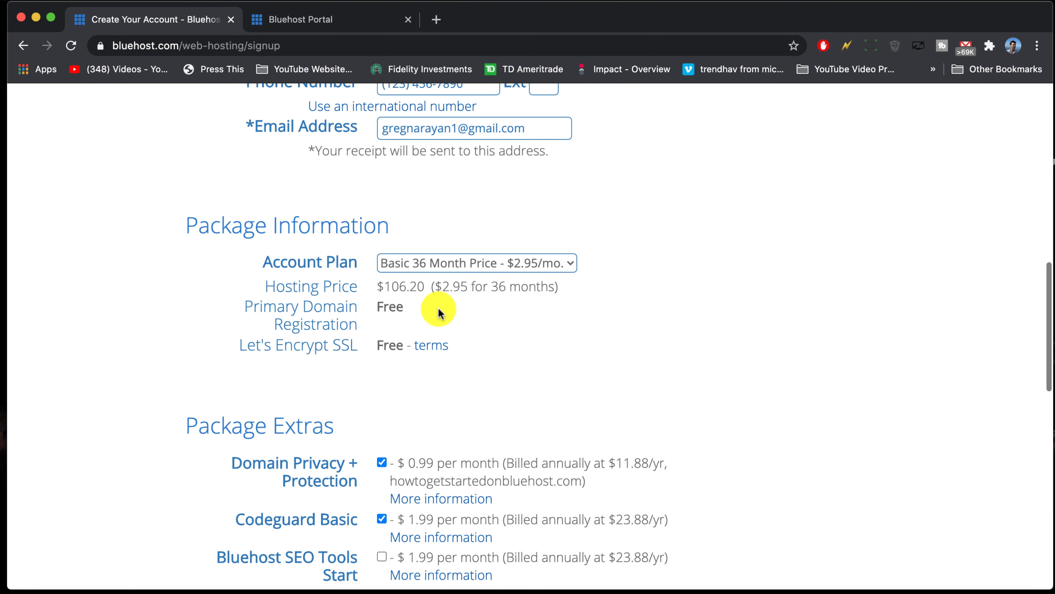
click(432, 256)
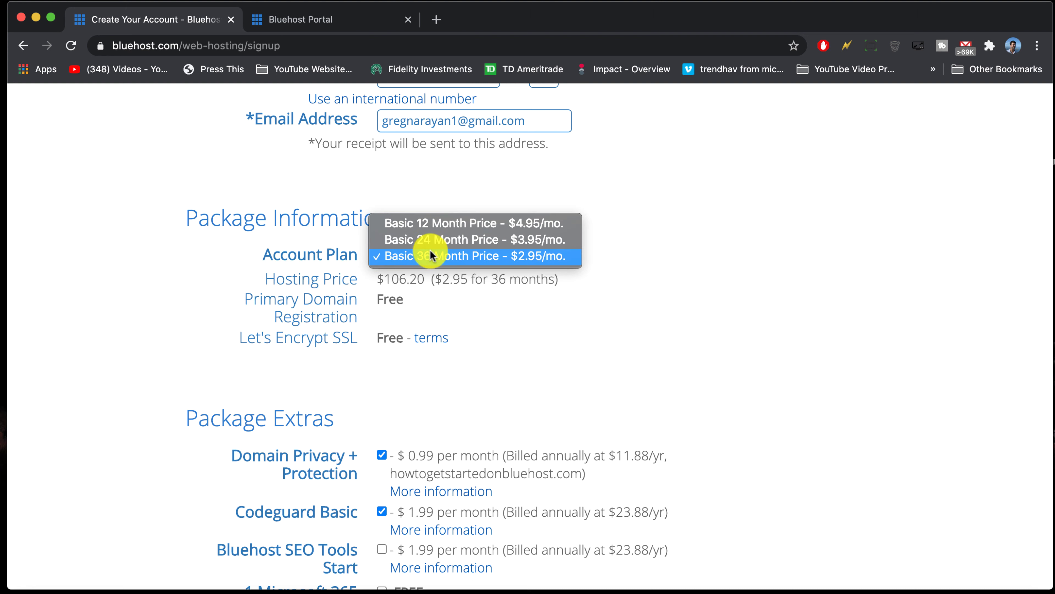
click(423, 224)
Step: Deselect the package extras Domain Privacy + Protection, Codeguard Basic and SiteLock Security - Essential
scroll(442, 329, down, 5)
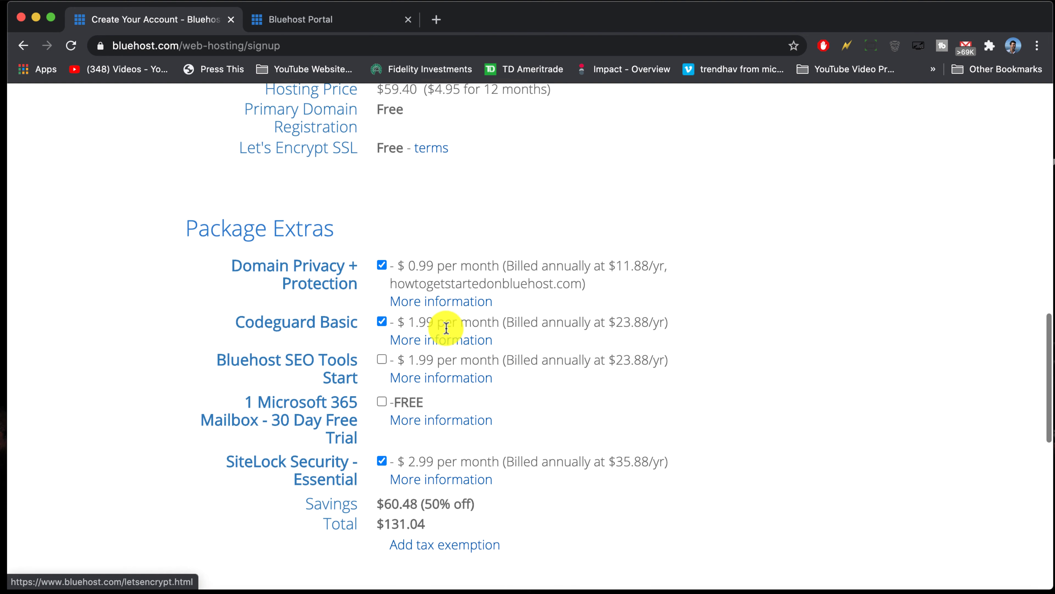
click(382, 240)
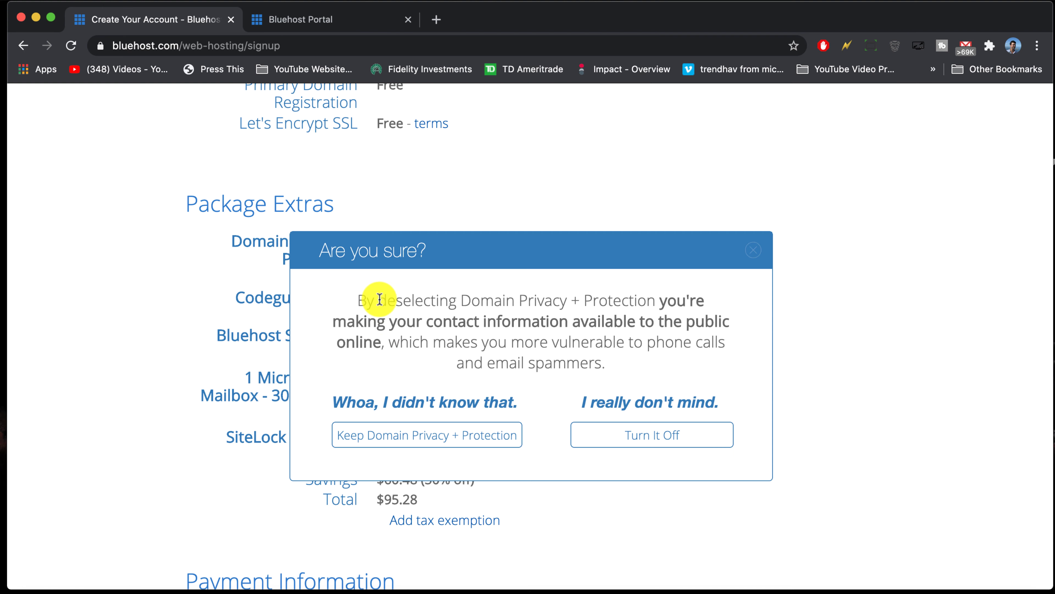
click(376, 435)
click(381, 437)
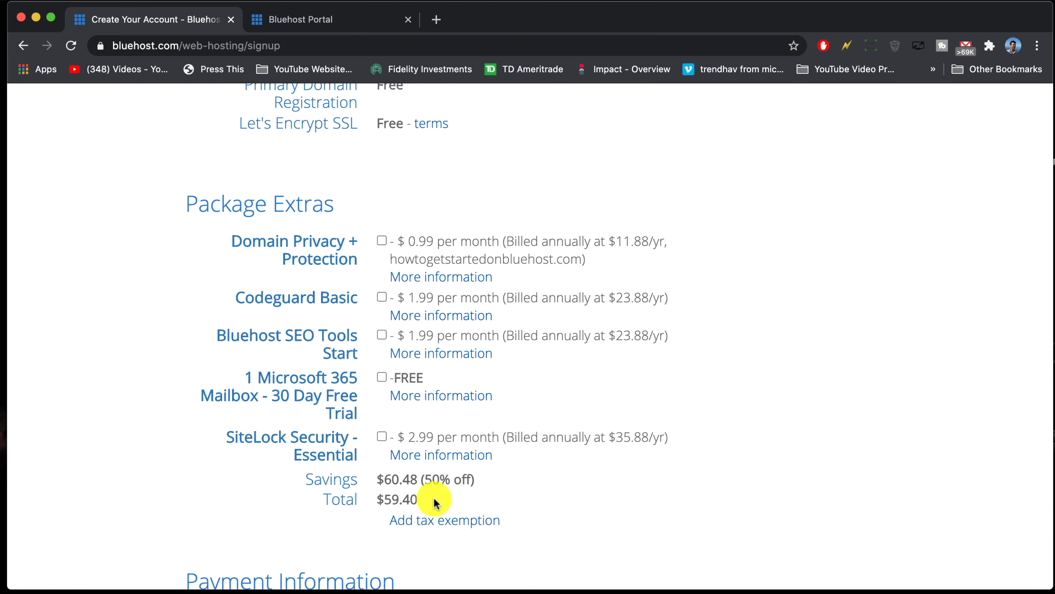
Step: Fill in the payment information with the credit card number, the CVV2 code and the card's expiration date
scroll(431, 497, down, 4)
scroll(489, 335, down, 4)
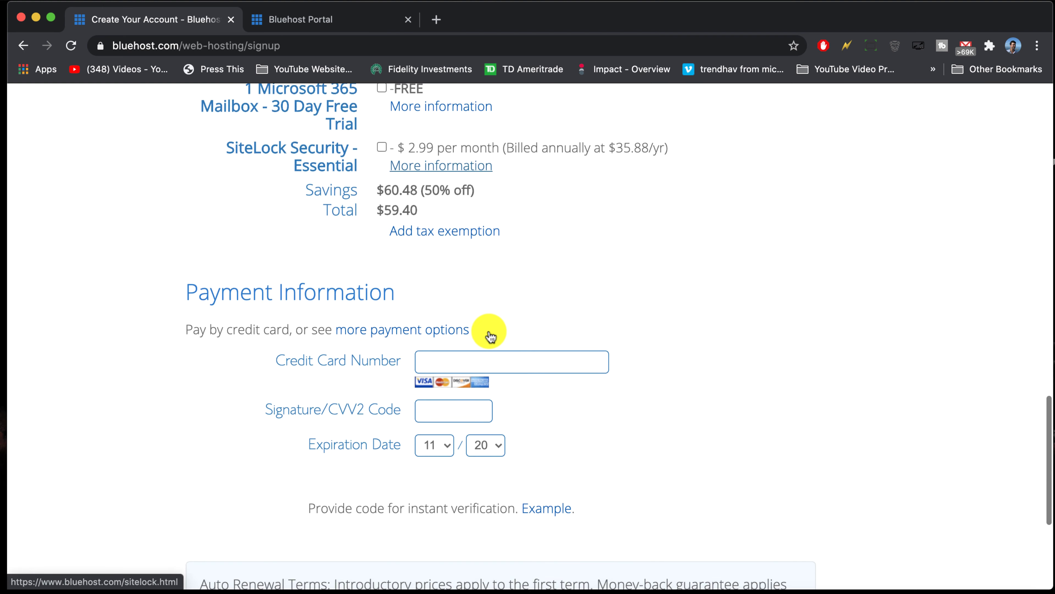
click(452, 342)
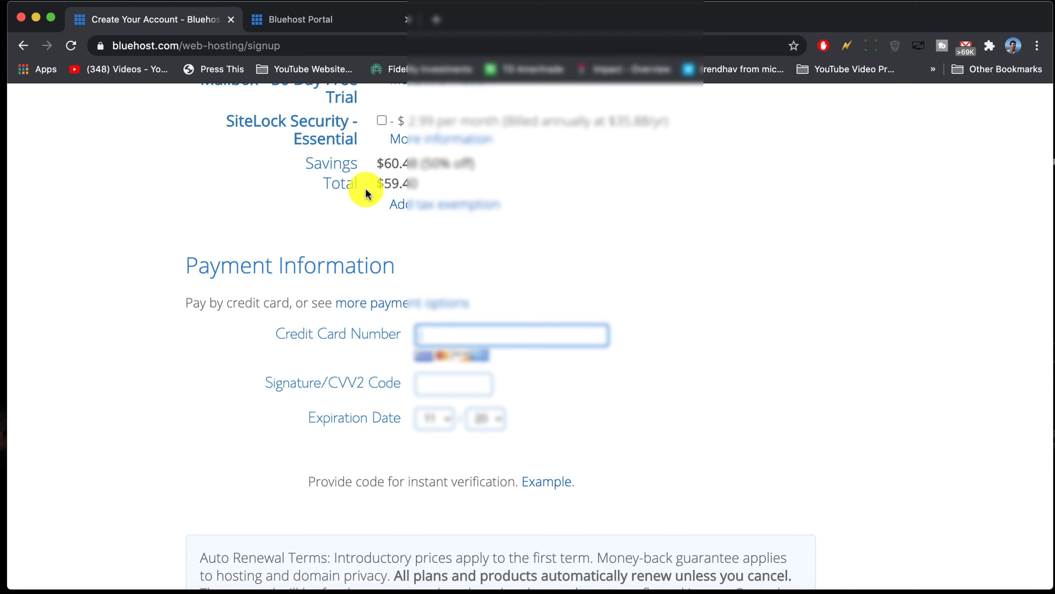
click(426, 382)
text(***)
click(486, 419)
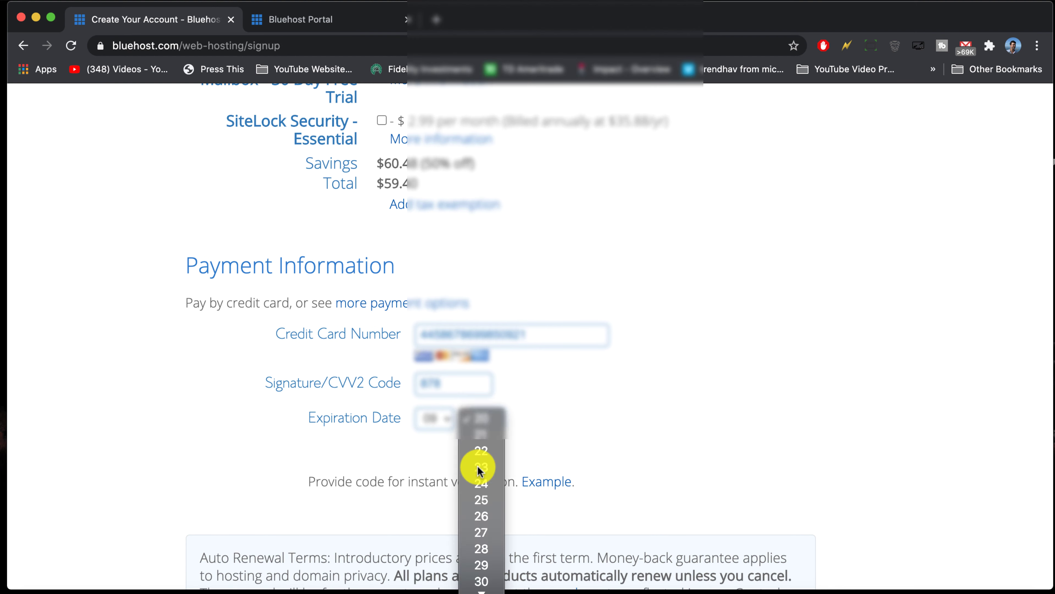
click(479, 467)
Step: Agree to the Auto Renewal Terms, Terms of Service and Cancellation Policy and submit the hosting order
scroll(478, 467, down, 3)
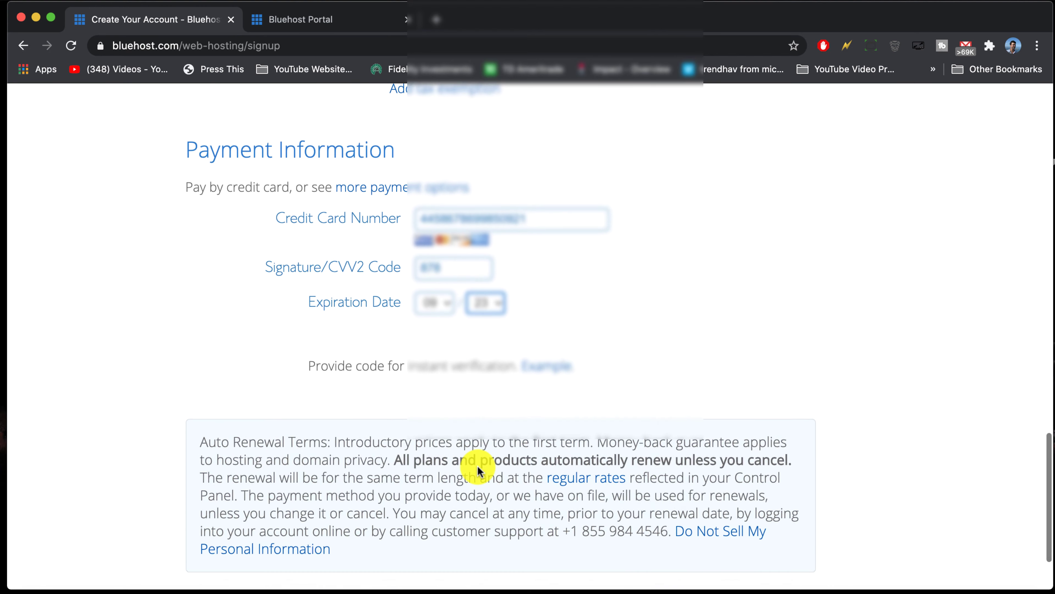
scroll(478, 468, down, 3)
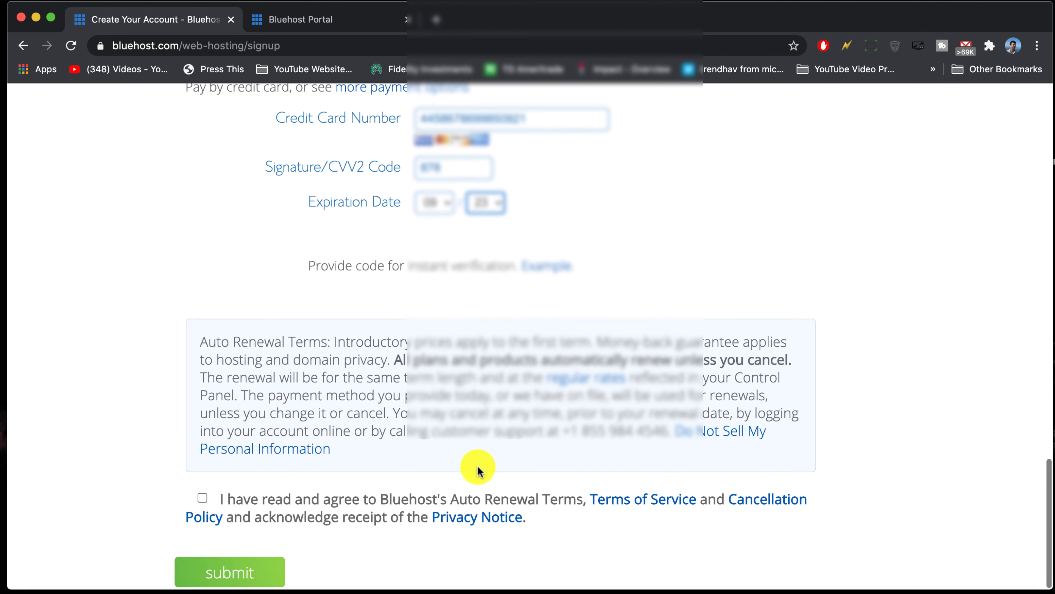
click(201, 499)
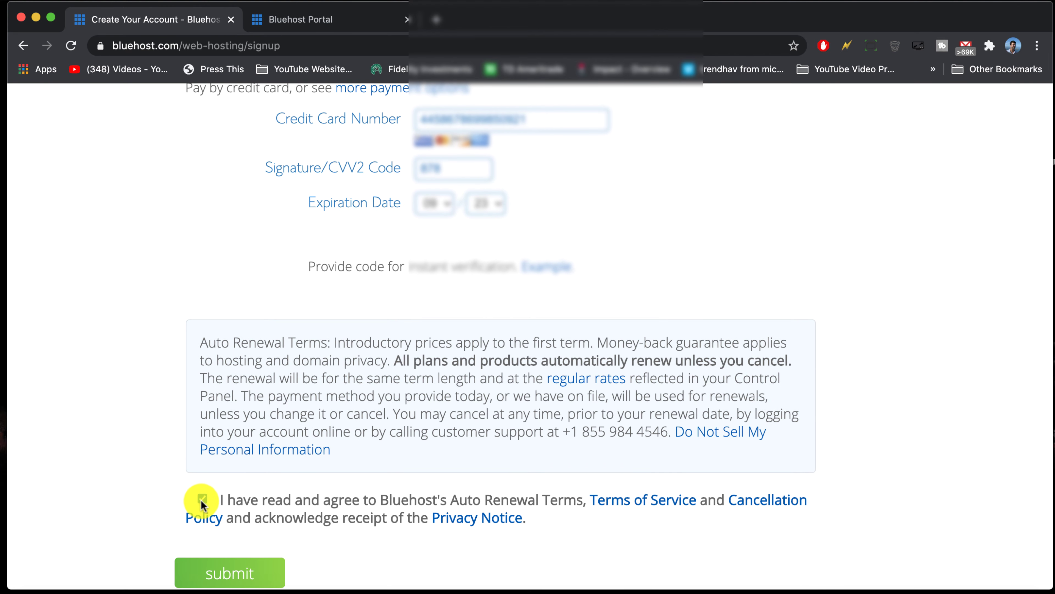
click(262, 579)
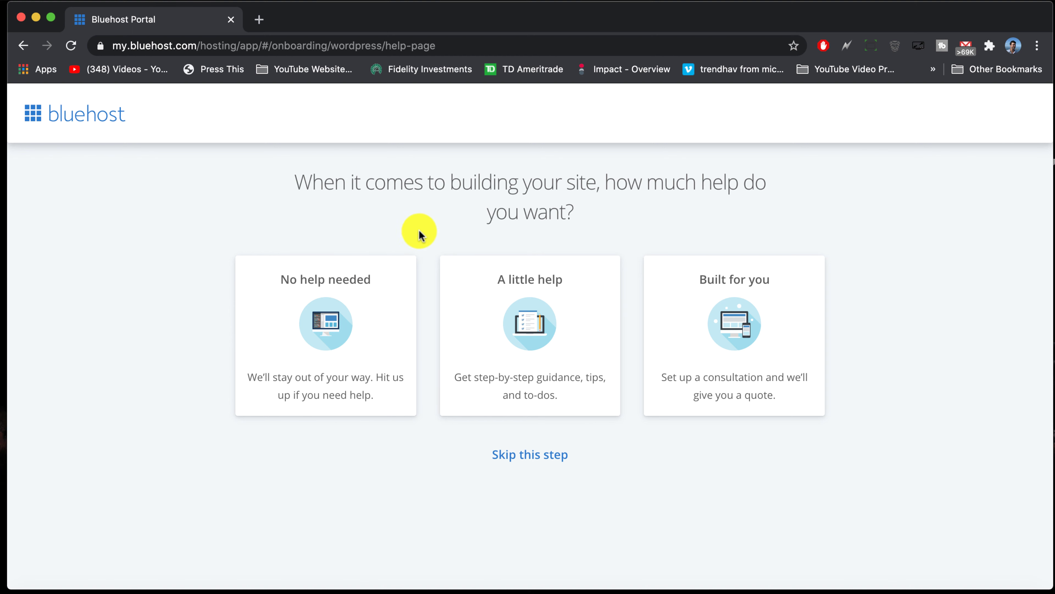
Step: Answer the onboarding questions with A little help, the site kind Blog and the comfort level Very
click(563, 345)
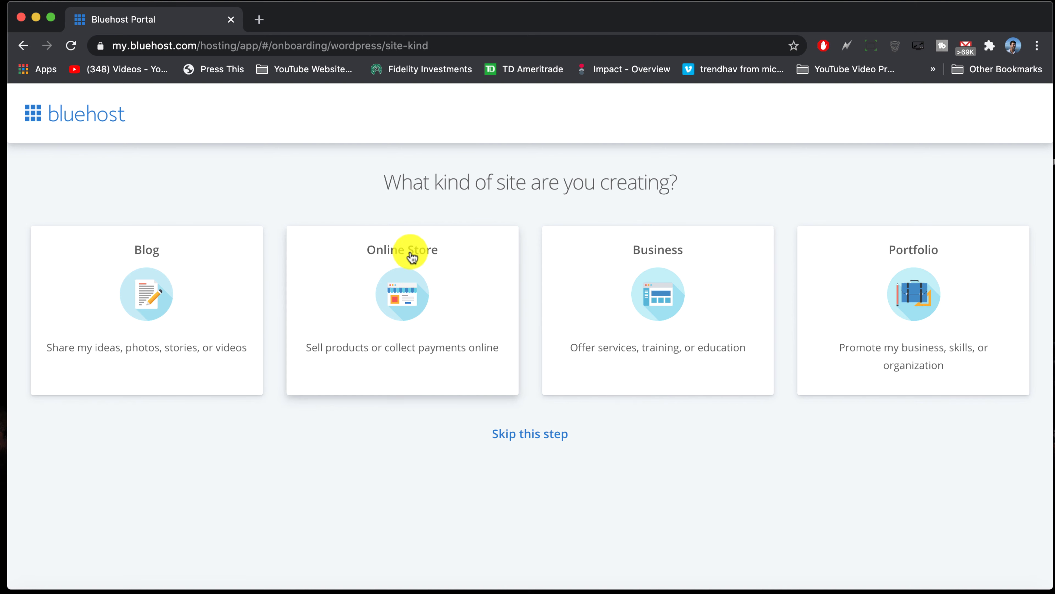
click(182, 294)
click(606, 251)
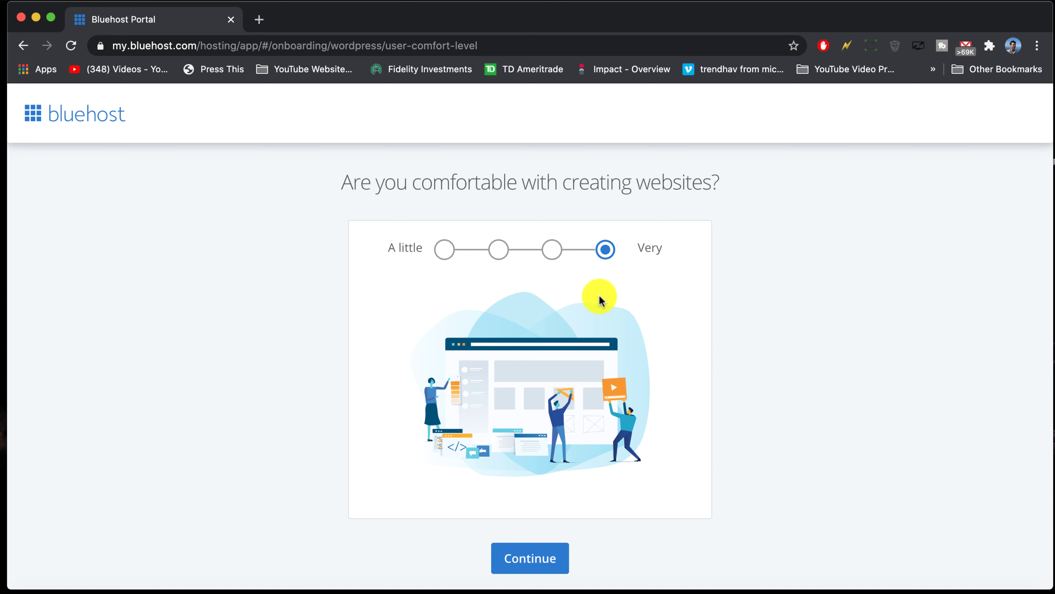
Step: Continue to the website goals and submit them with the site type Personal and Myself as the person the site is for
click(536, 559)
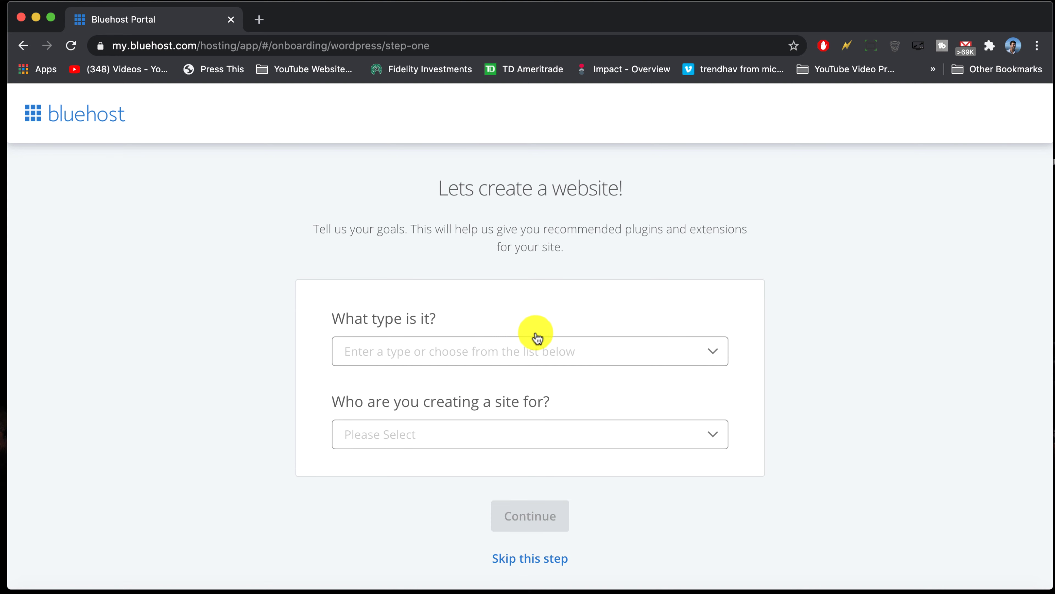
click(528, 353)
click(494, 388)
click(494, 441)
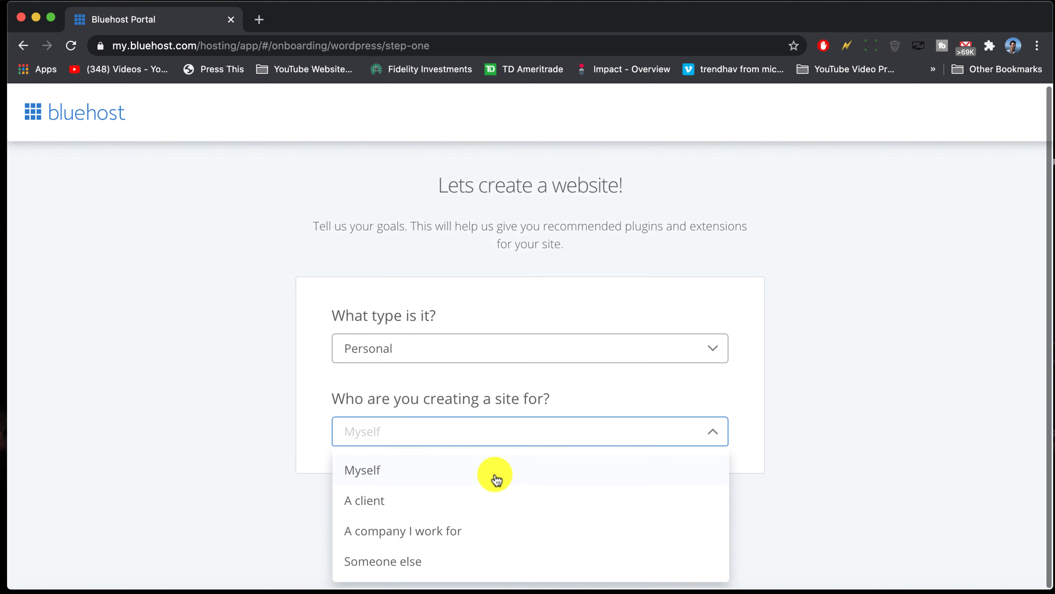
click(461, 469)
click(511, 512)
Step: Select Store, About me and Resume in addition to Blog as the features to add to the site, and continue
click(501, 244)
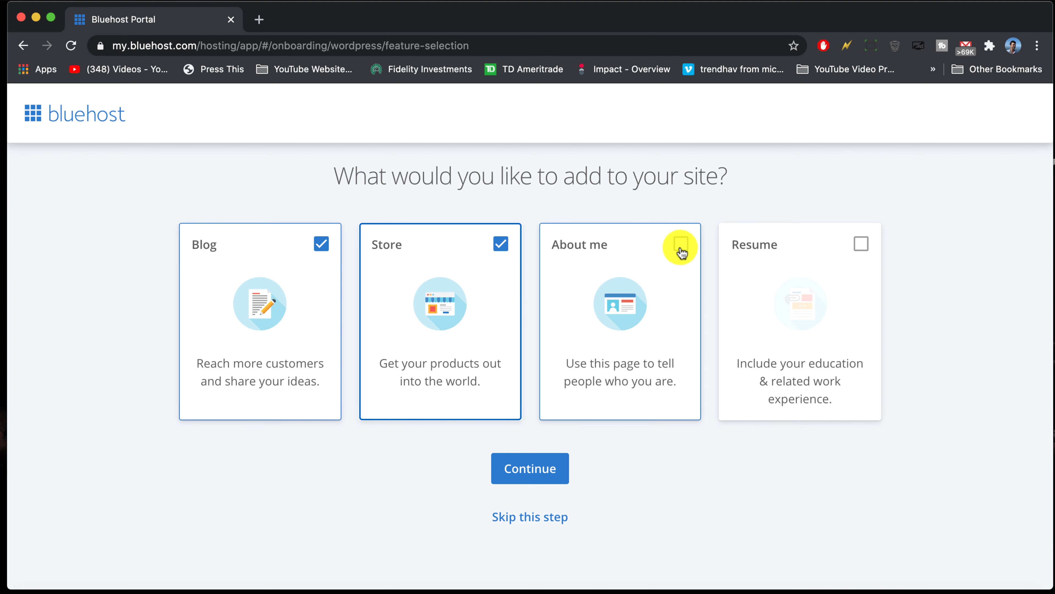
click(680, 244)
click(852, 249)
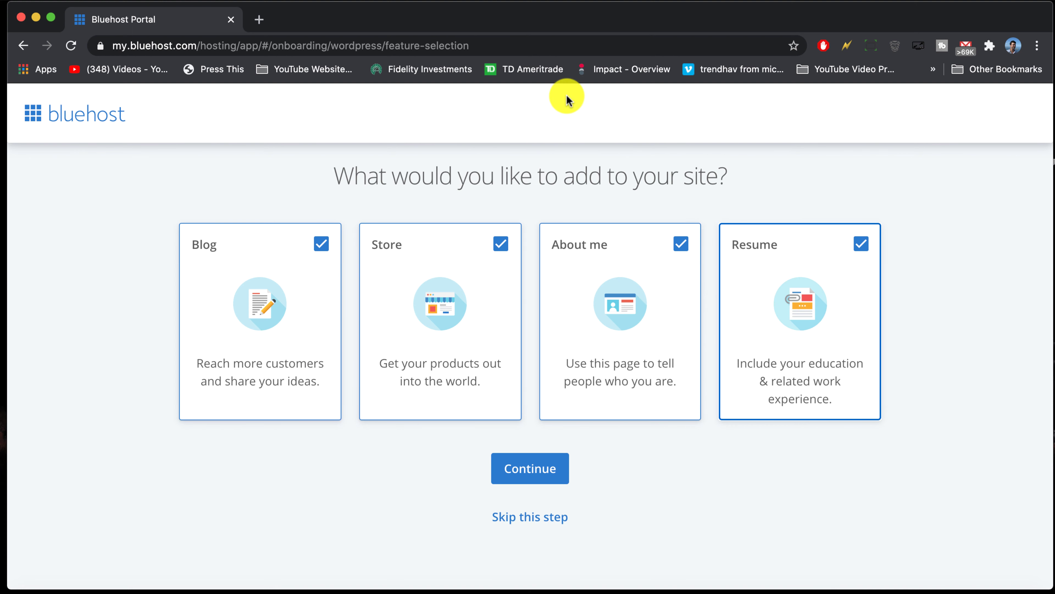
click(537, 474)
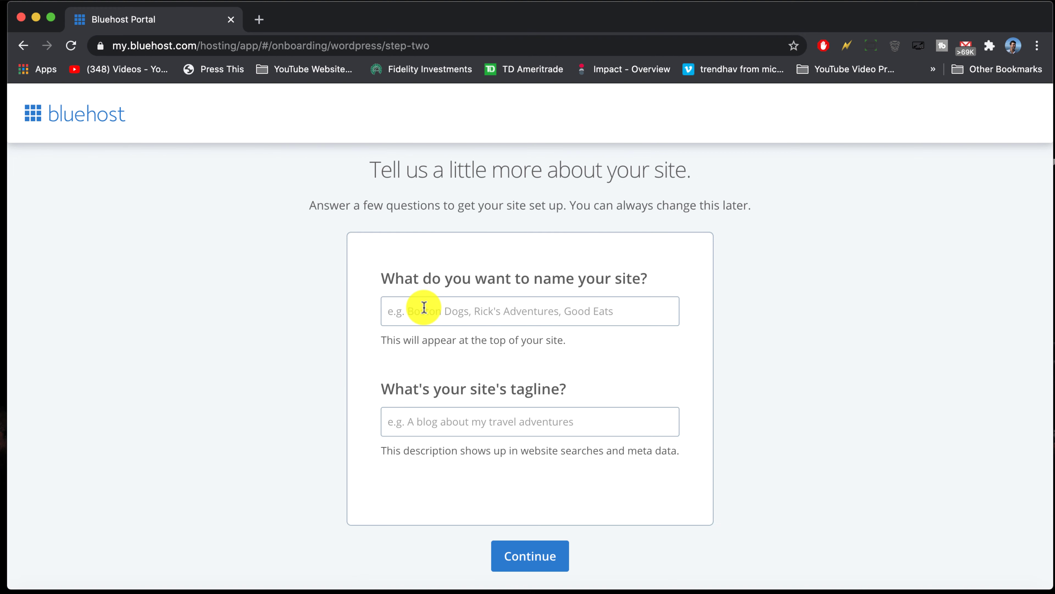
Step: Name the site "How To Get Started on Bluehost", leave the tagline empty and continue to the theme selection
text(How To Get Started on Bluehost)
drag(561, 309, 370, 310)
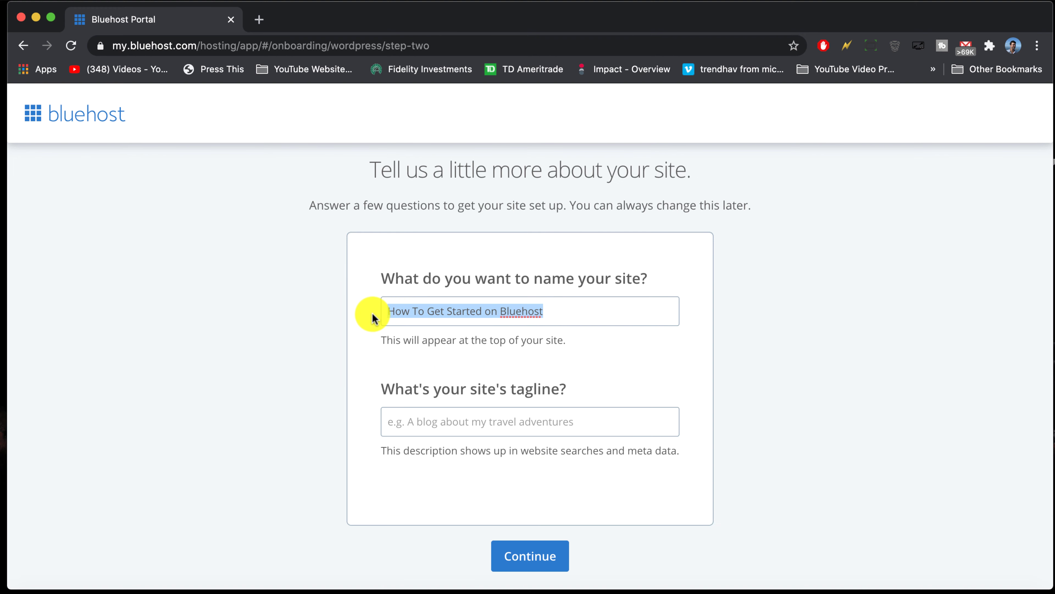
click(430, 421)
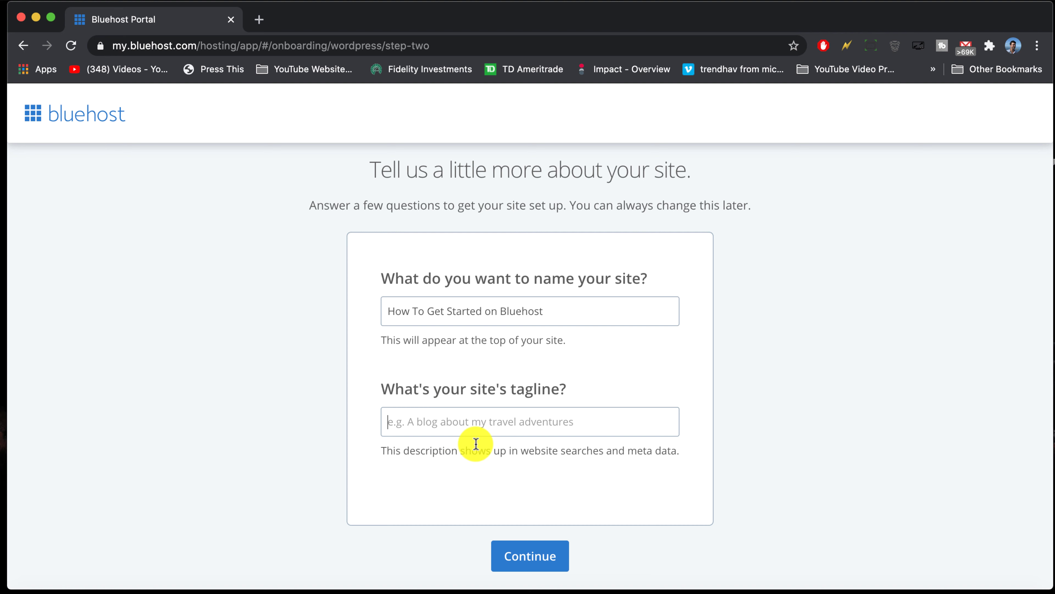
click(535, 553)
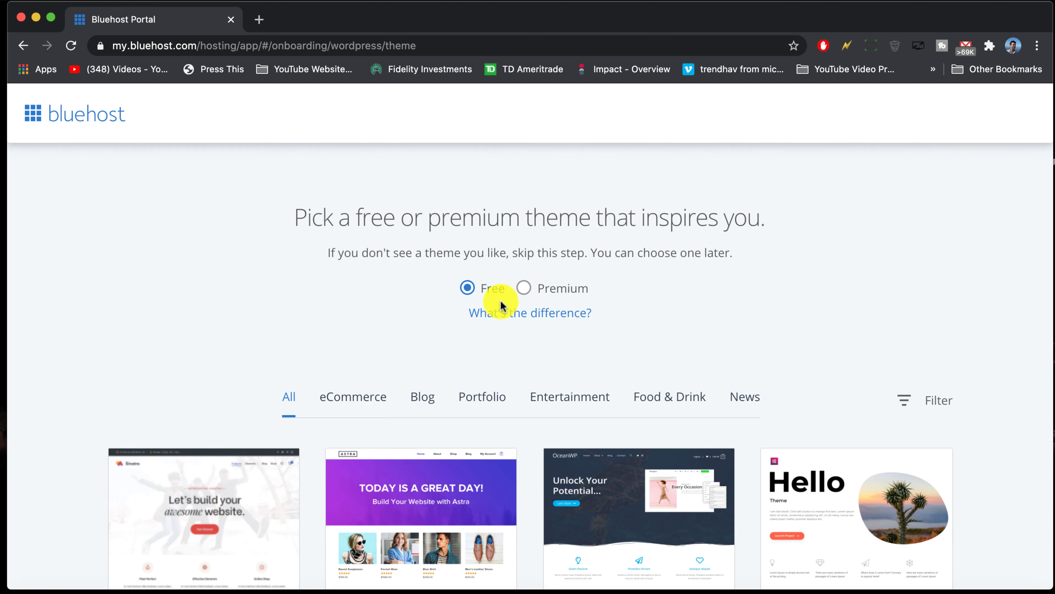
Step: Look through the first page of free themes and skip the theme selection without choosing one
scroll(530, 401, down, 4)
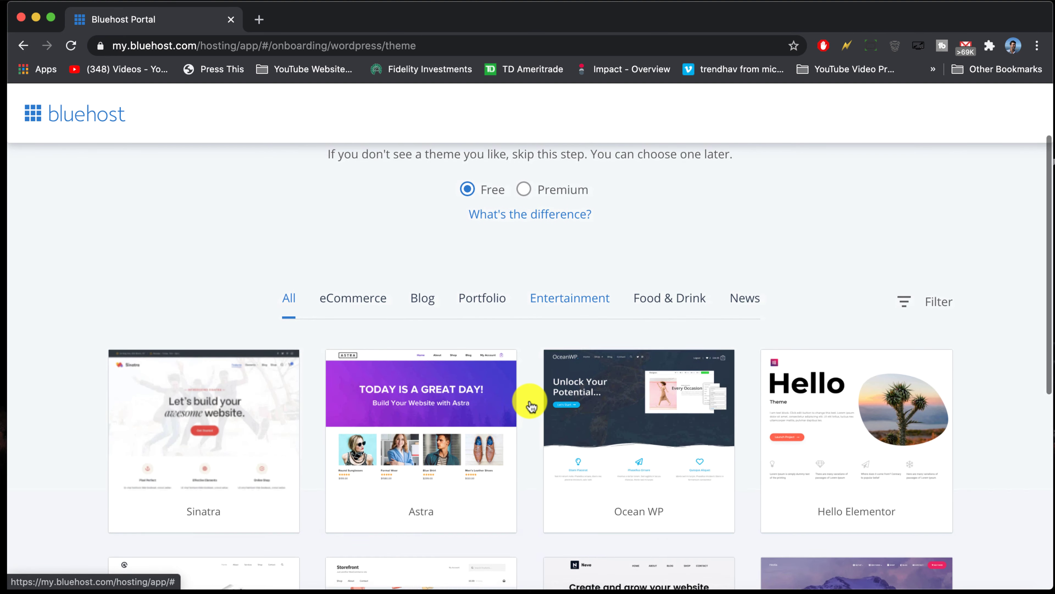
scroll(530, 401, down, 1)
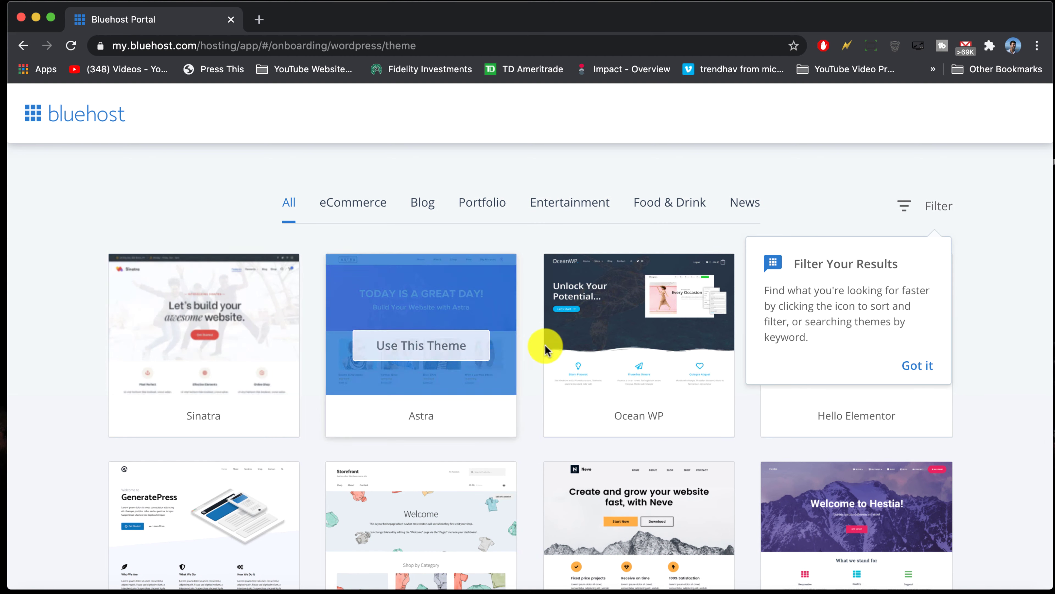
scroll(606, 374, down, 3)
scroll(607, 374, down, 2)
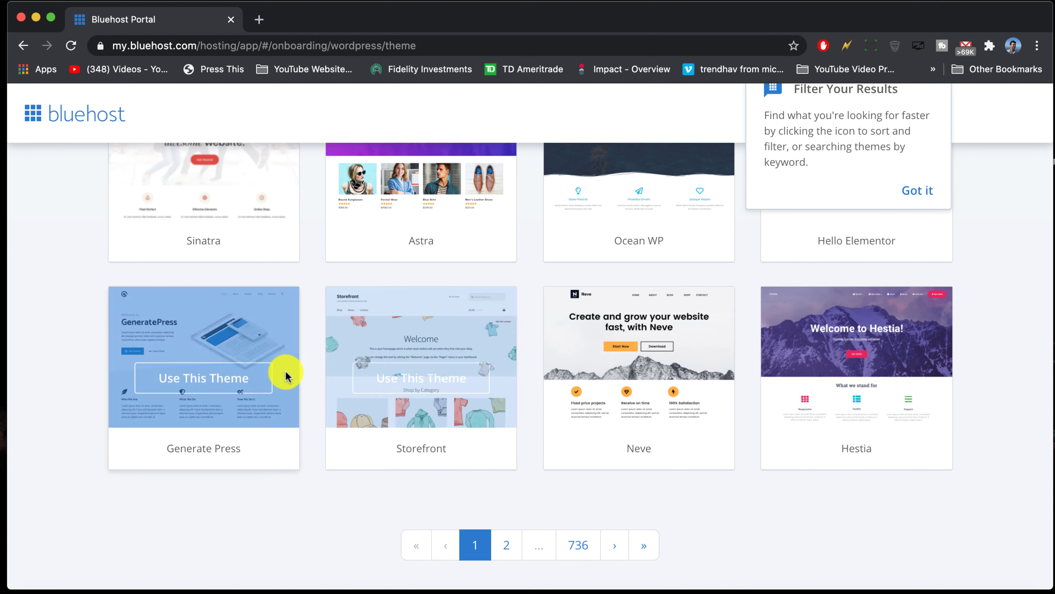
scroll(623, 360, down, 3)
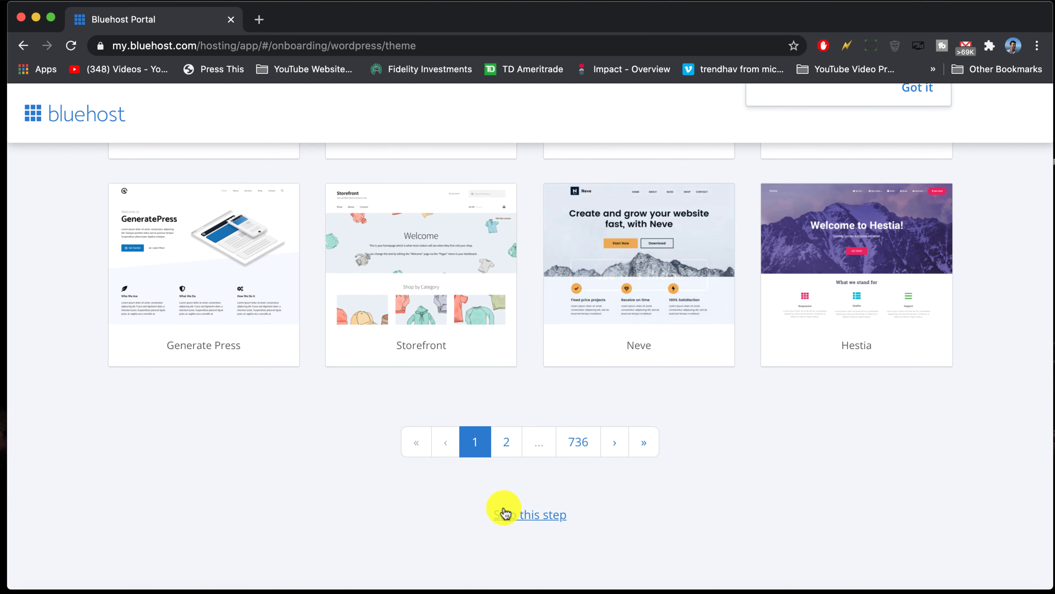
scroll(382, 482, up, 10)
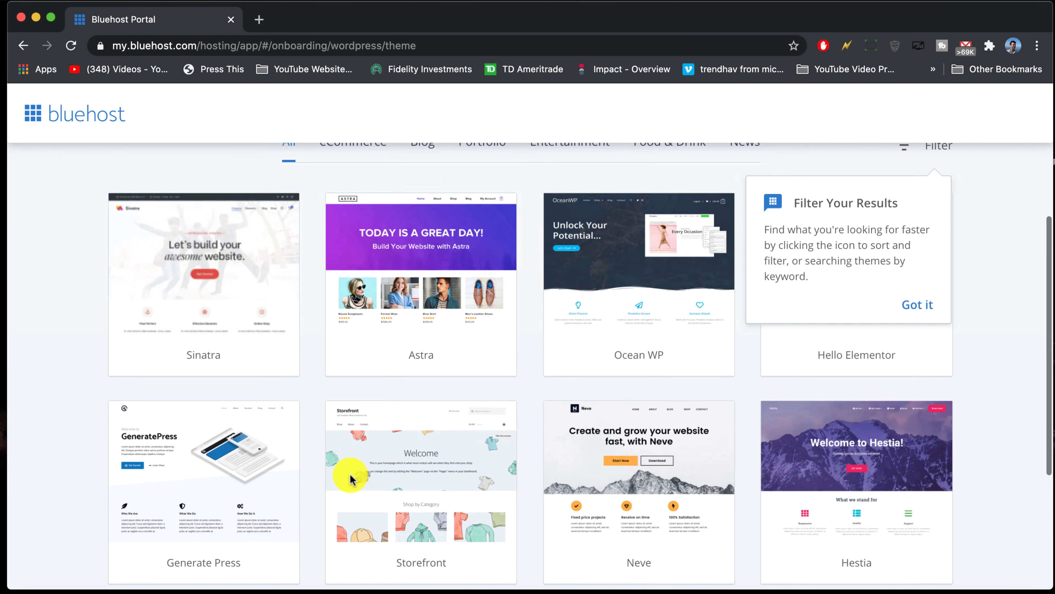
scroll(342, 253, up, 3)
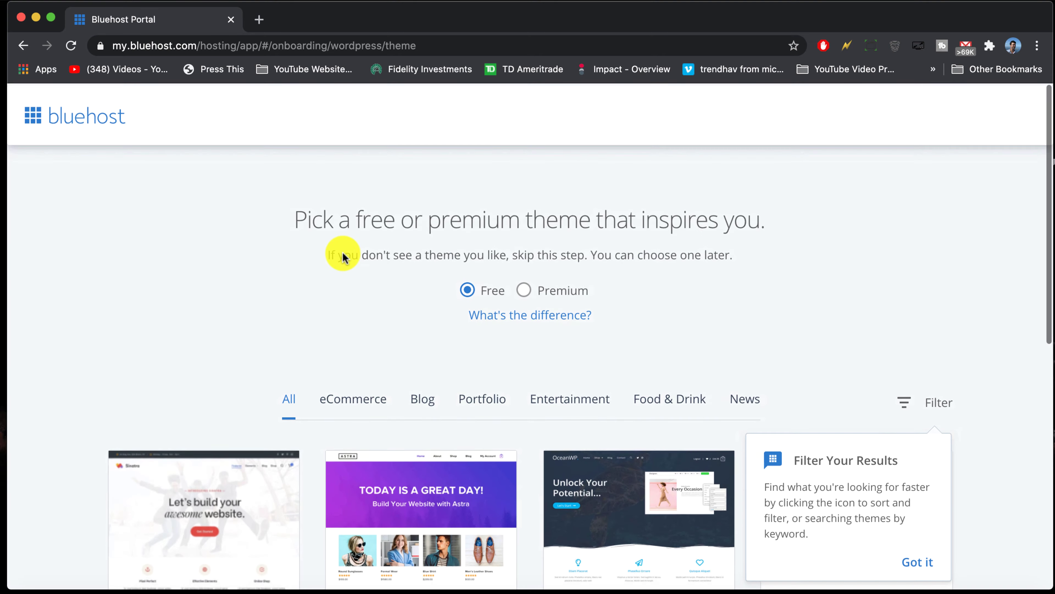
scroll(342, 253, down, 4)
scroll(343, 253, down, 8)
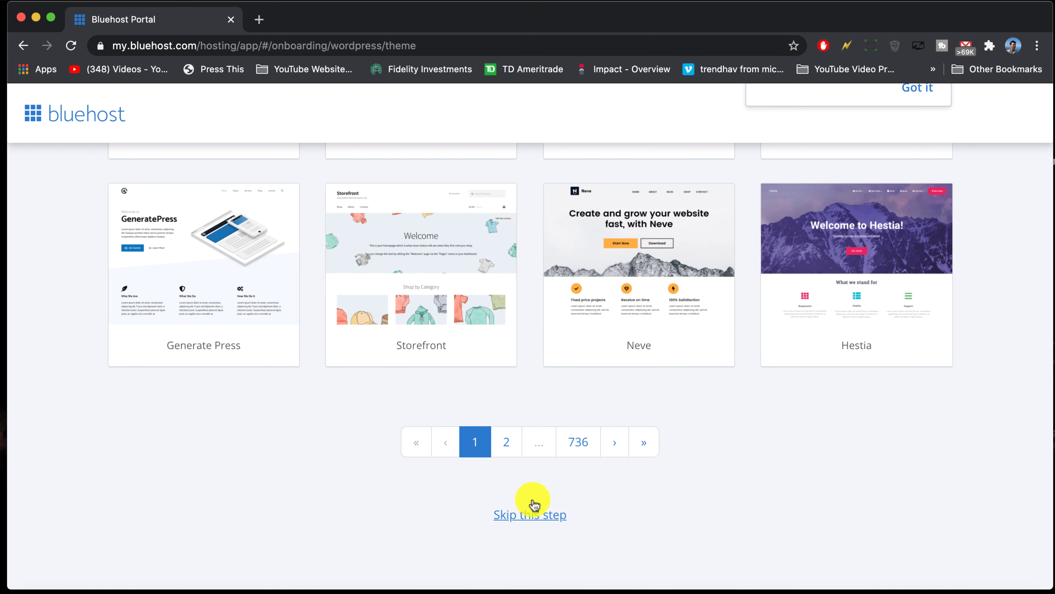
click(534, 516)
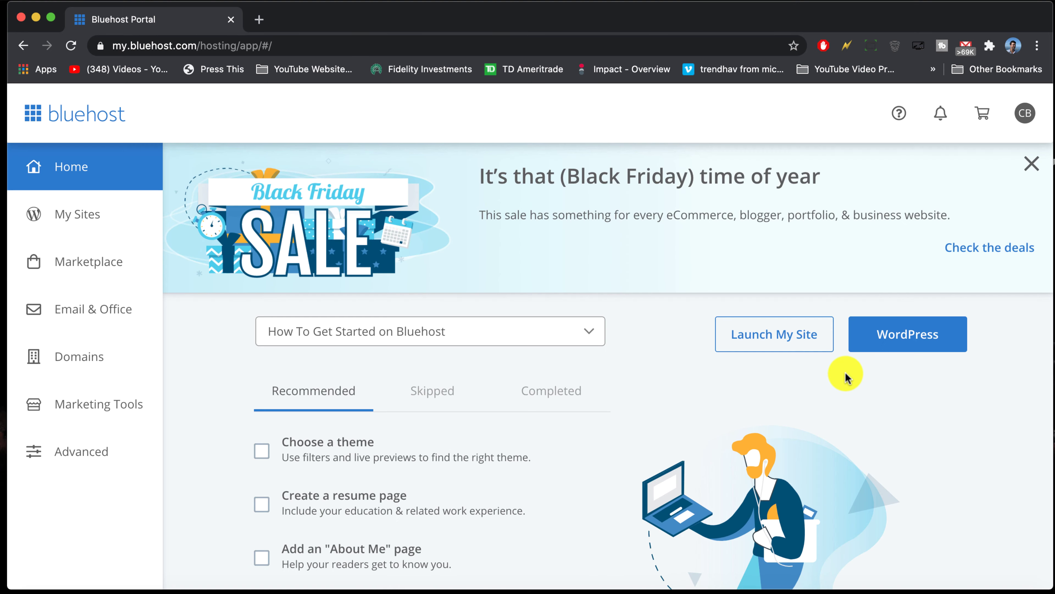
scroll(523, 275, down, 5)
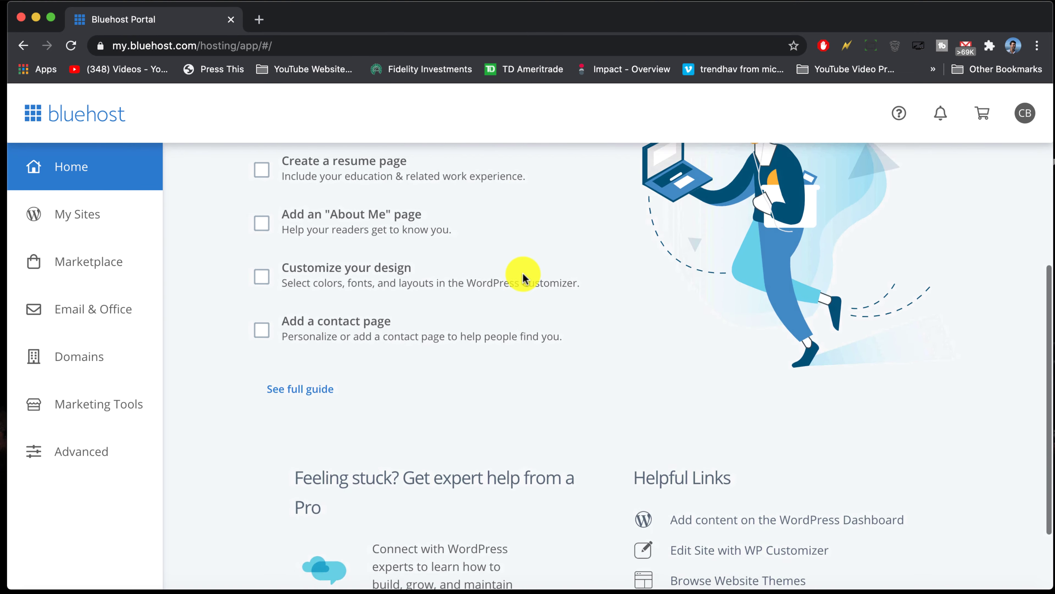
scroll(523, 276, up, 5)
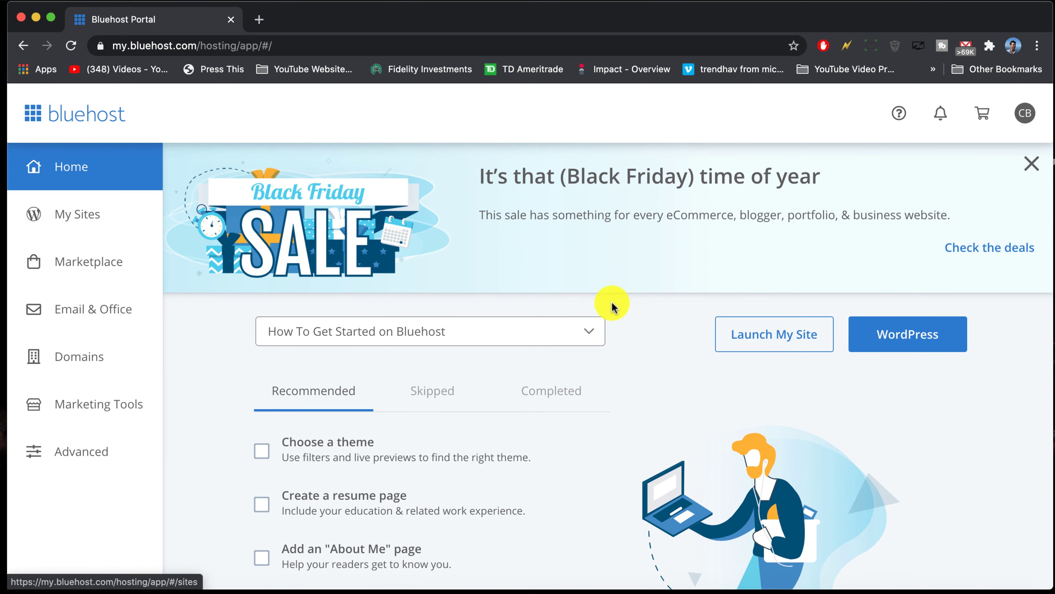